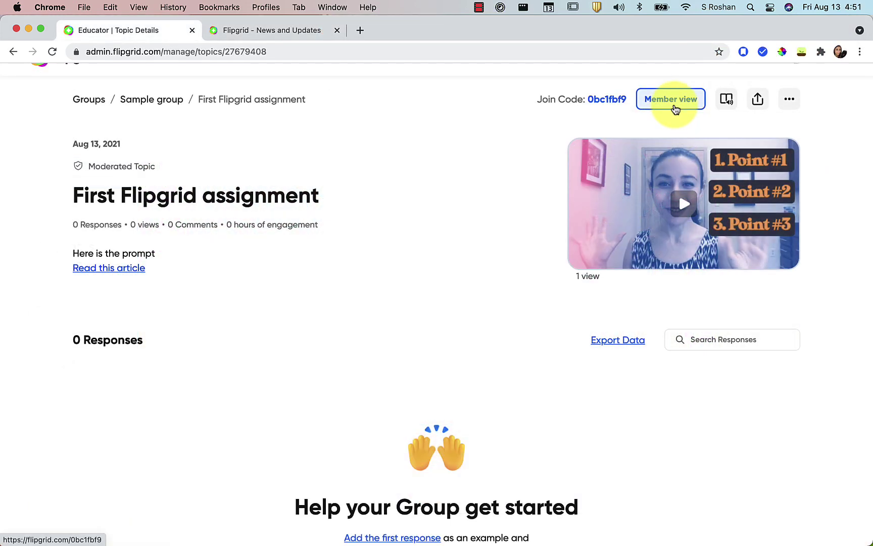
# Step: Open the member view of the First Flipgrid assignment topic and start adding a video response
pyautogui.click(676, 110)
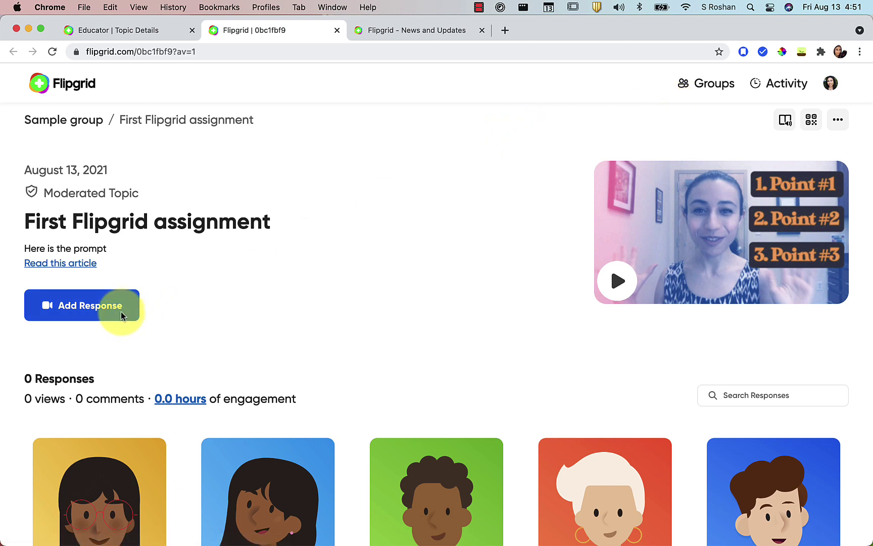
pyautogui.click(121, 310)
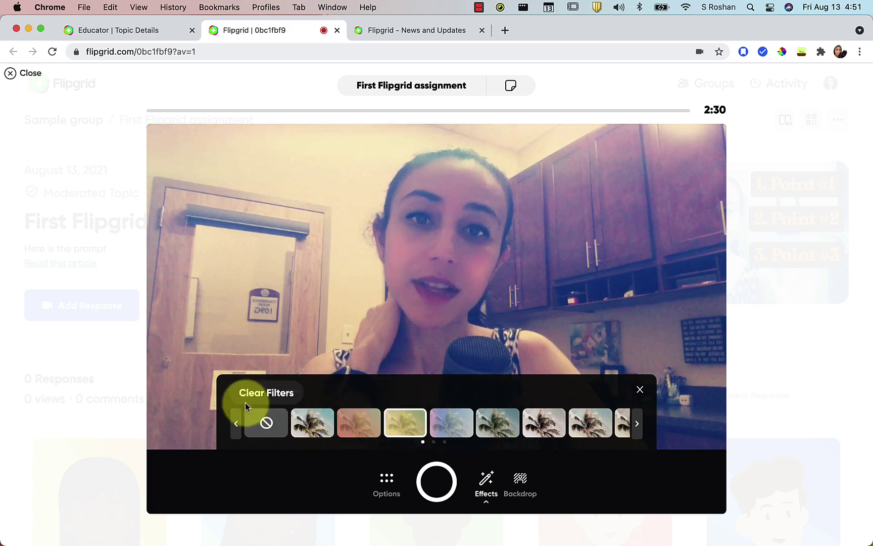
# Step: Try the blue-violet filter on the camera video and switch back to the yellow filter
pyautogui.click(488, 494)
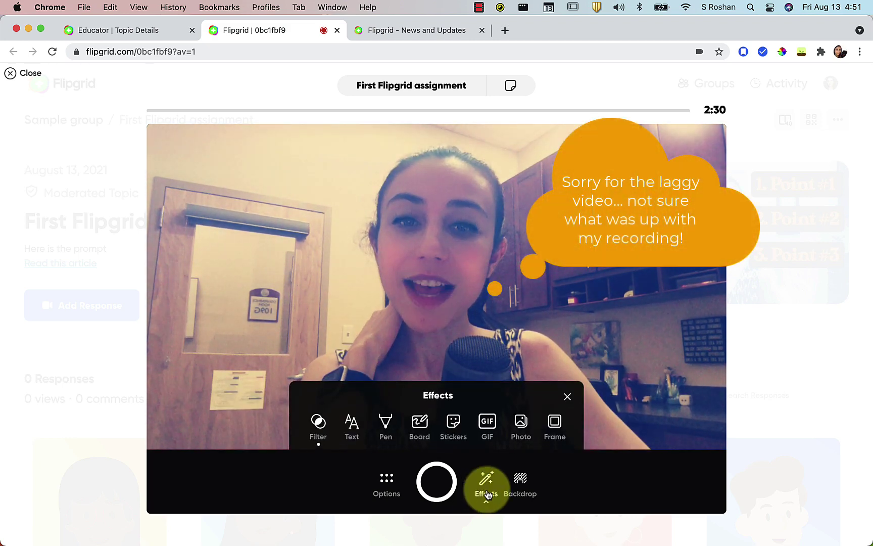
pyautogui.click(315, 434)
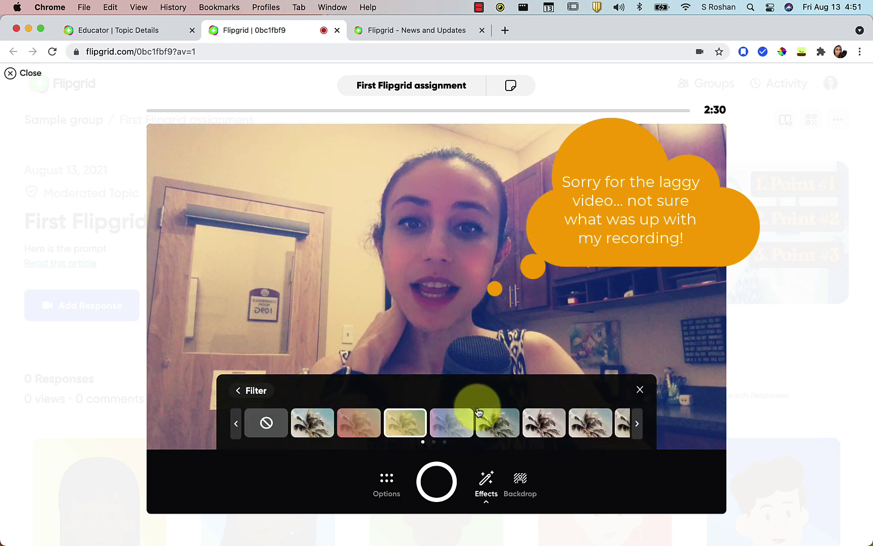
pyautogui.click(452, 425)
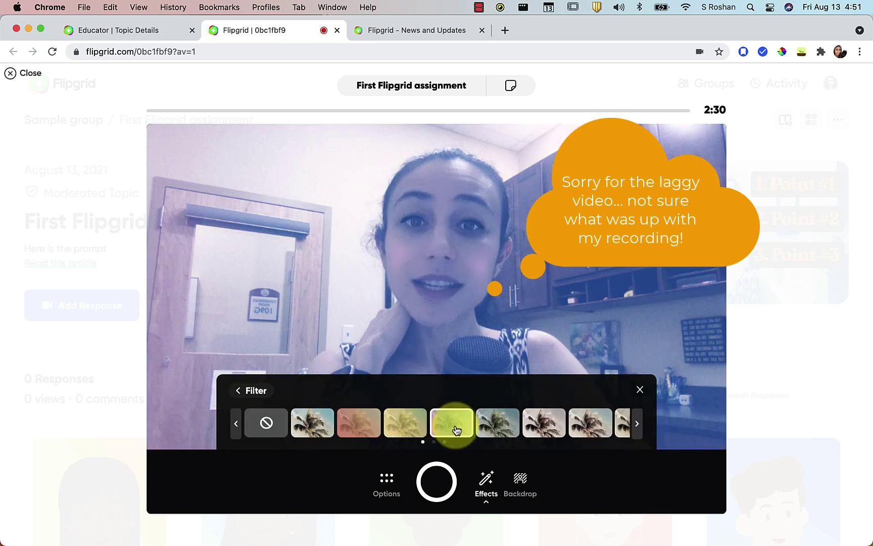
pyautogui.click(406, 427)
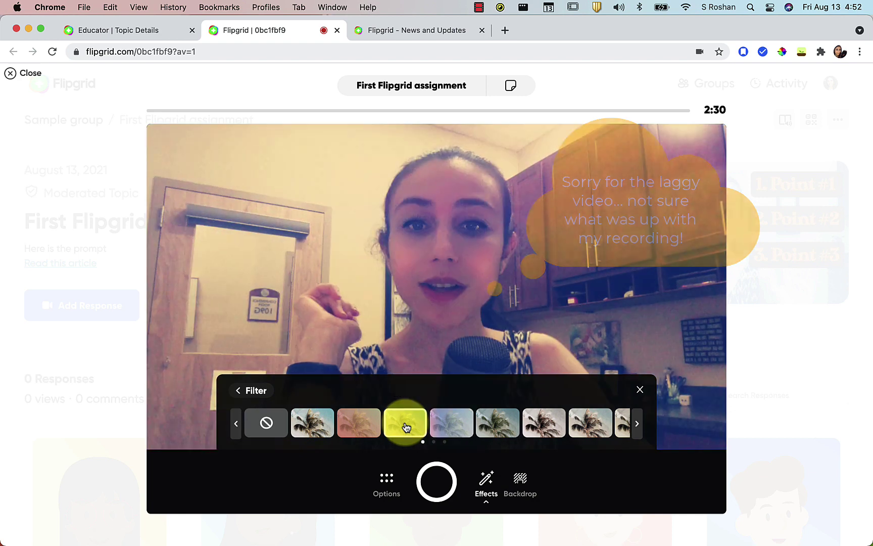
pyautogui.click(251, 397)
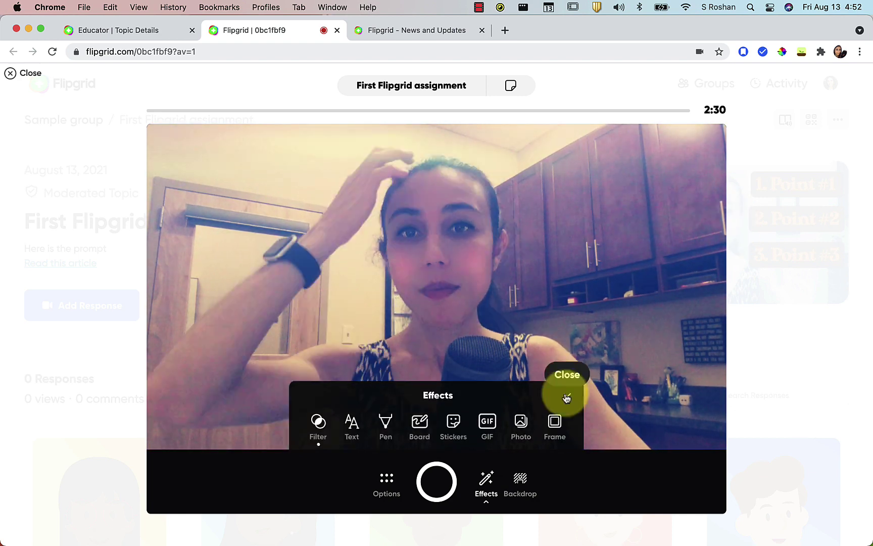
pyautogui.click(567, 394)
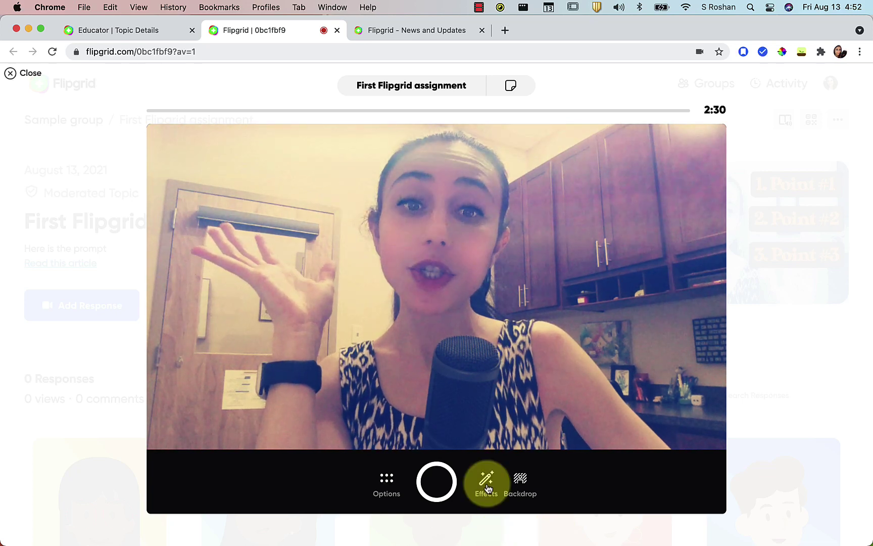
# Step: Add a Superpower-style text label reading "Type anything" to the video and give it a blue background
pyautogui.click(486, 484)
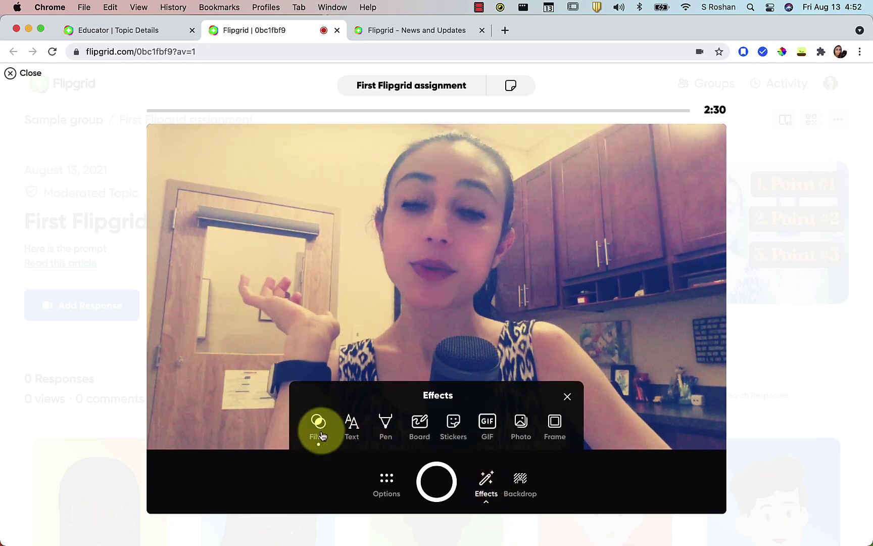
pyautogui.click(348, 428)
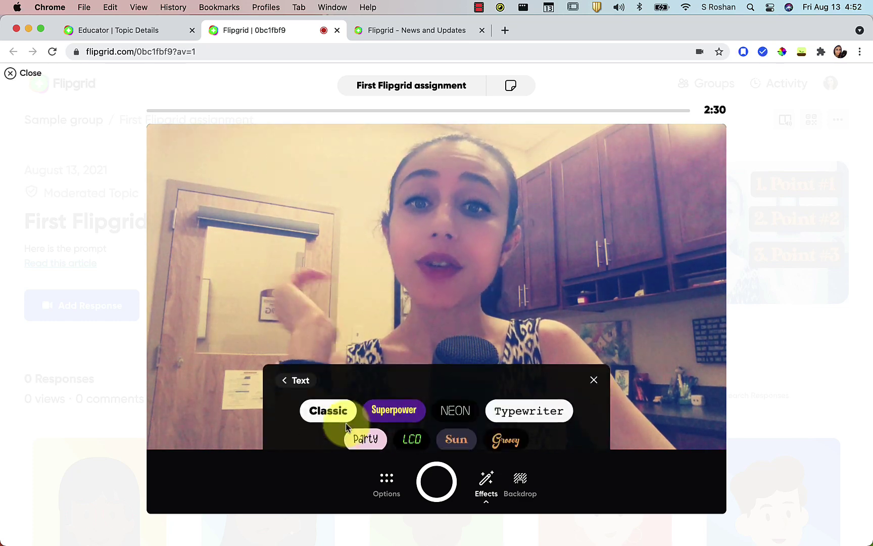
pyautogui.click(388, 401)
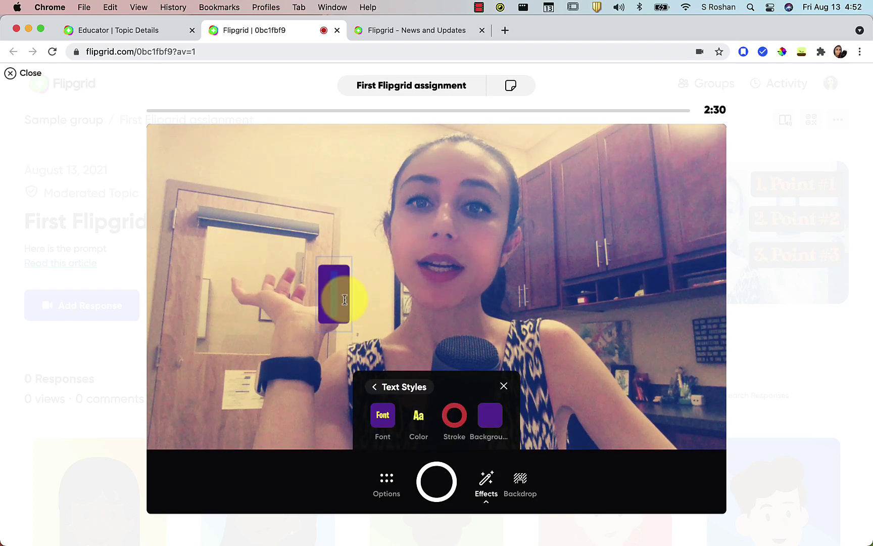
pyautogui.write('Type anythin')
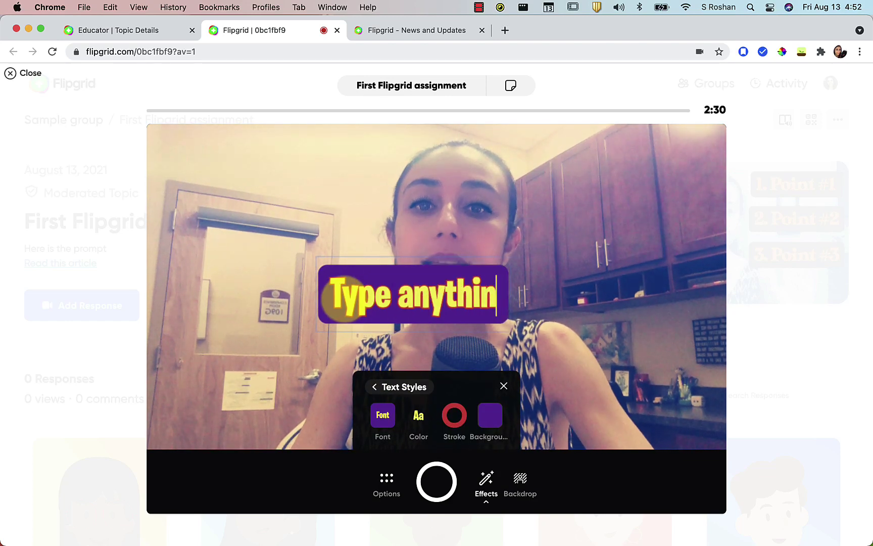
pyautogui.write('g')
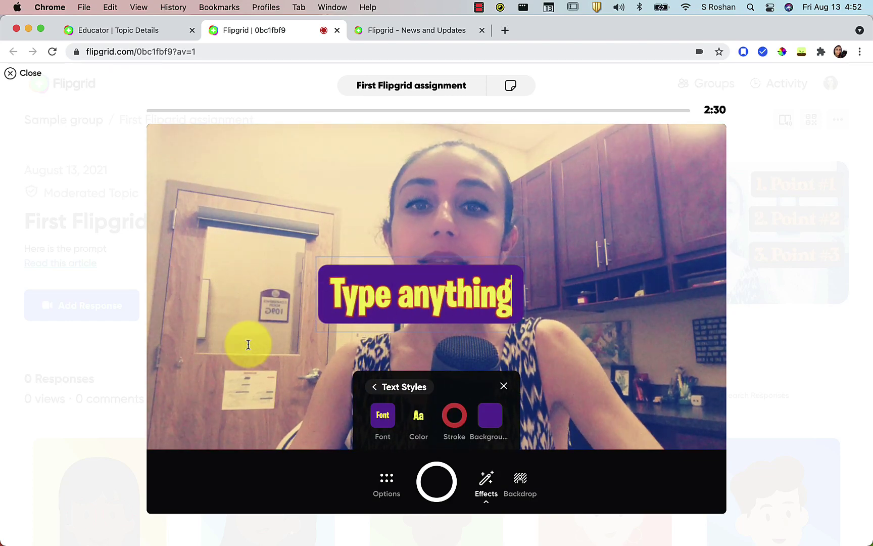
pyautogui.click(495, 426)
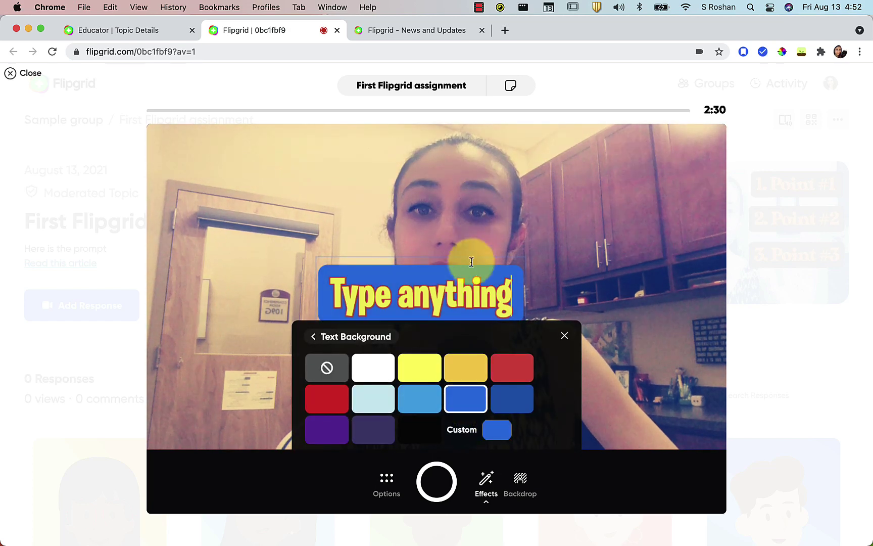
pyautogui.click(584, 293)
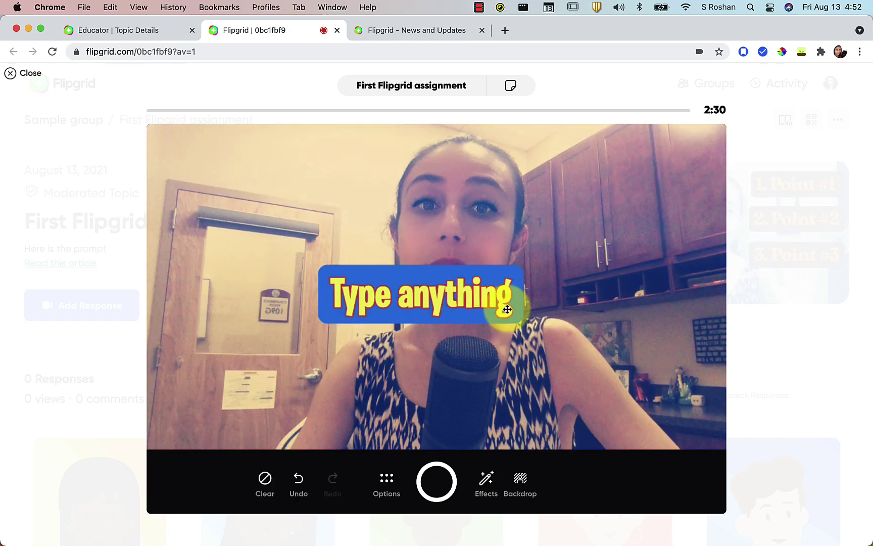
# Step: Move the "Type anything" label to the upper-right area of the video, beside the speaker's head, and shrink it
pyautogui.moveTo(503, 296); pyautogui.dragTo(681, 208)
pyautogui.click(487, 229)
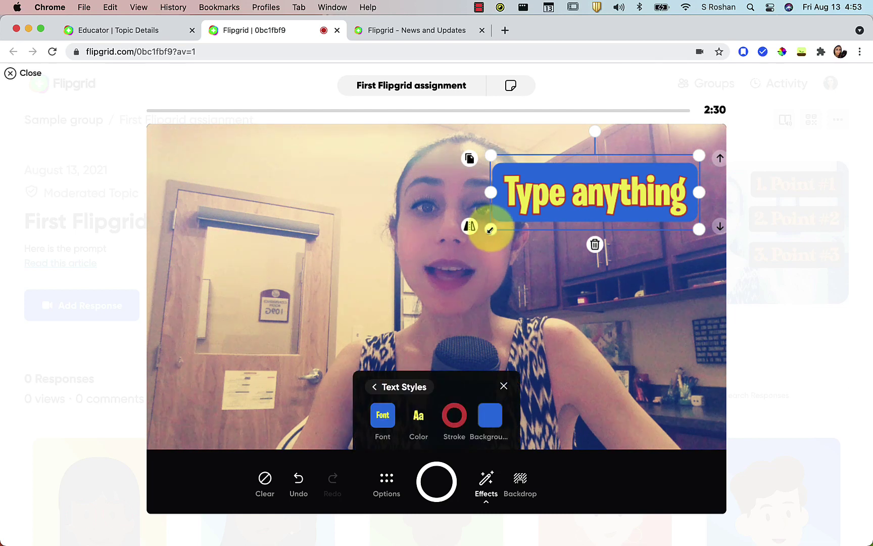
pyautogui.moveTo(487, 229); pyautogui.dragTo(546, 213)
# Step: Duplicate the text label directly below the original and change the two texts to "Point 1" and "Point 2"
pyautogui.moveTo(518, 148); pyautogui.dragTo(525, 157)
pyautogui.moveTo(622, 187); pyautogui.dragTo(616, 236)
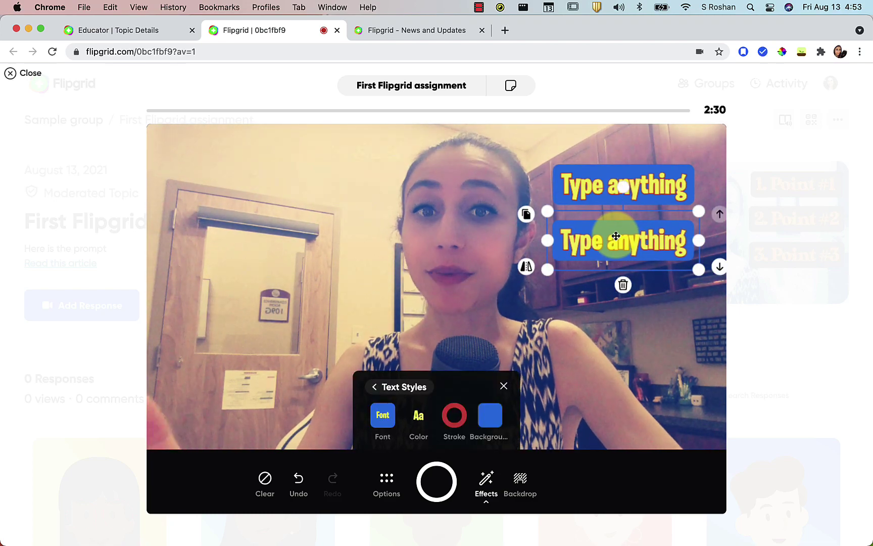
pyautogui.click(575, 185)
pyautogui.write('Po')
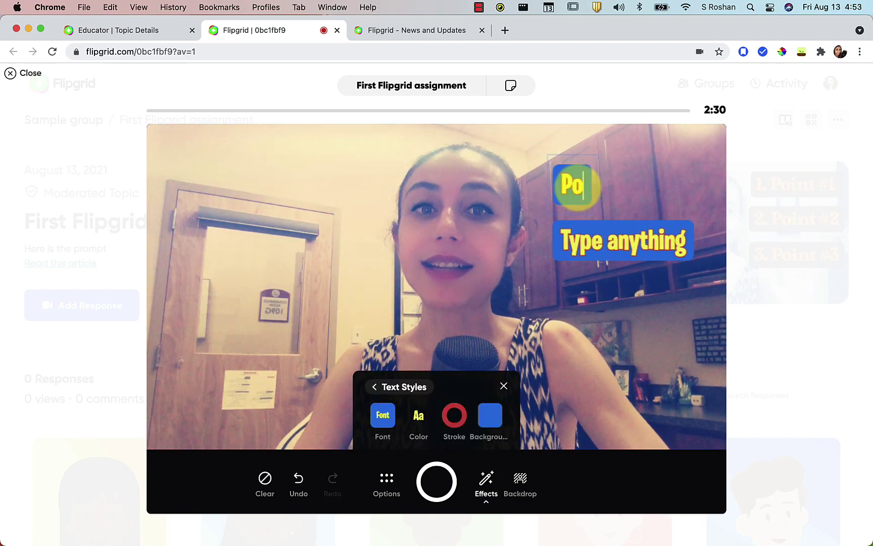
pyautogui.write('int 1')
pyautogui.click(588, 238)
pyautogui.write('Point 2')
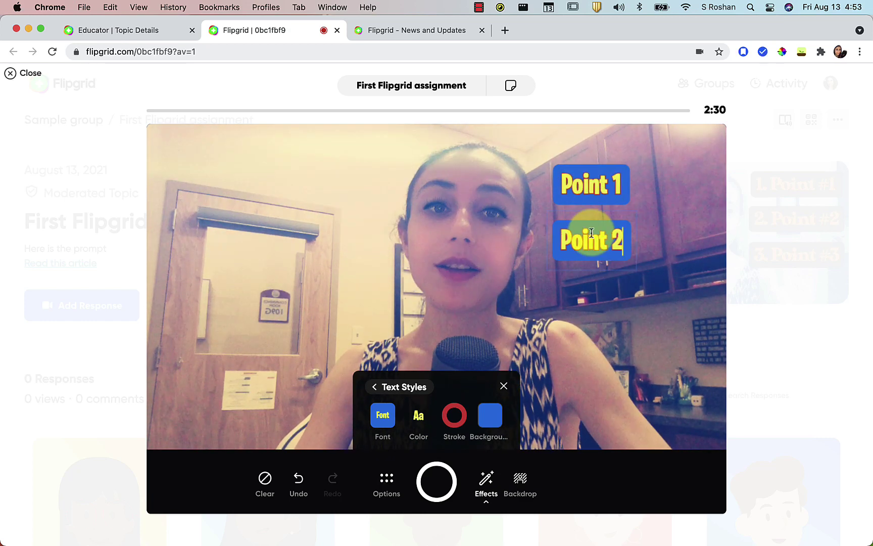
pyautogui.click(610, 332)
# Step: Overlap the "Point 2" label with "Point 1" to try its layer order behind and in front, and delete "Point 2"
pyautogui.moveTo(594, 240); pyautogui.dragTo(627, 202)
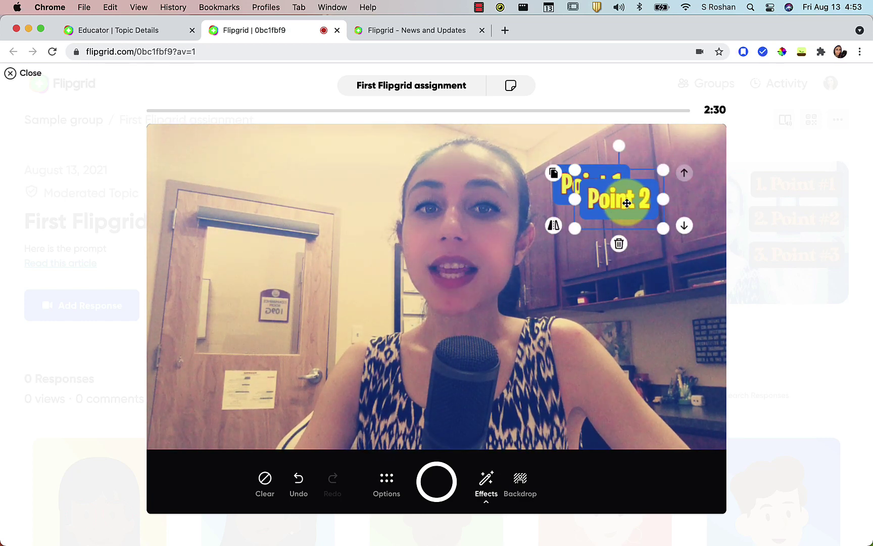
pyautogui.click(685, 227)
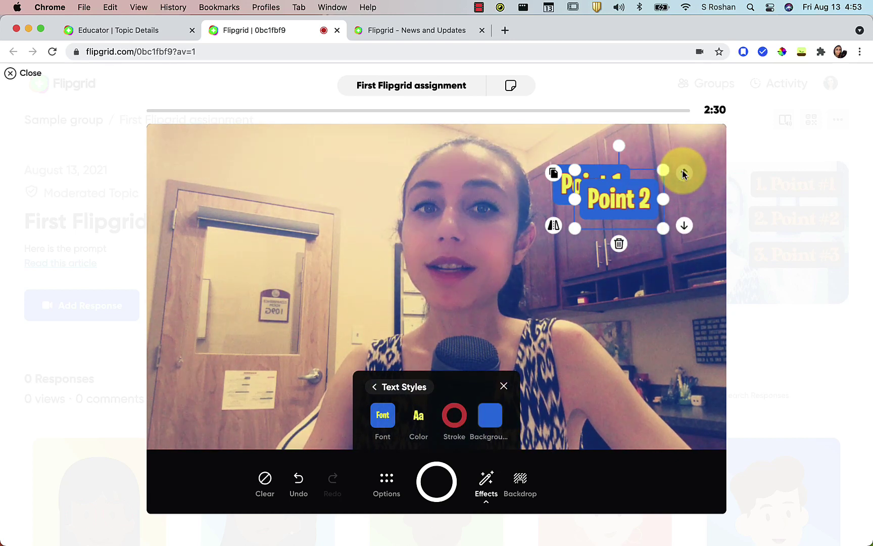
pyautogui.click(685, 226)
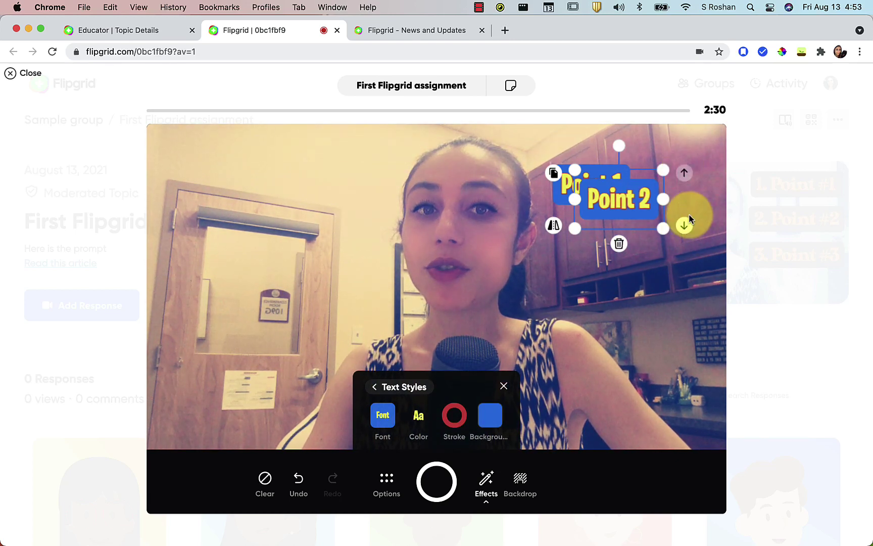
pyautogui.click(684, 174)
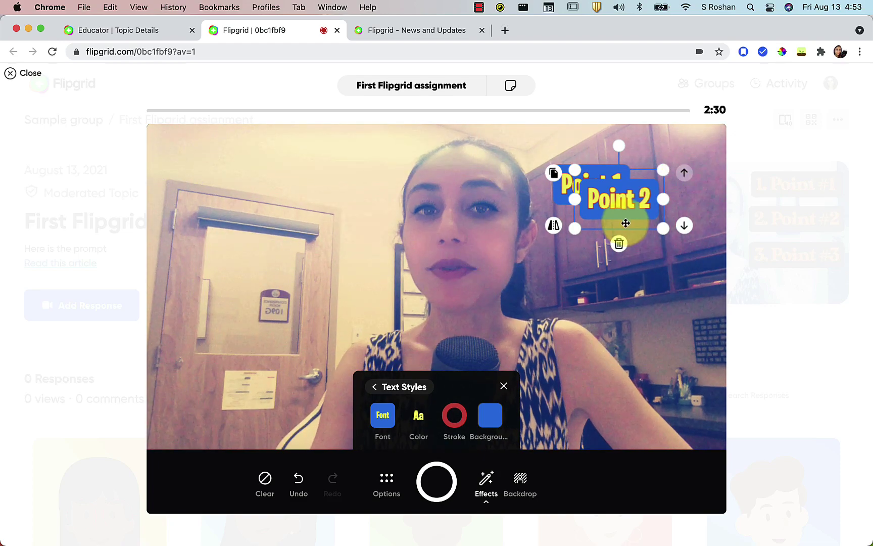
pyautogui.click(619, 245)
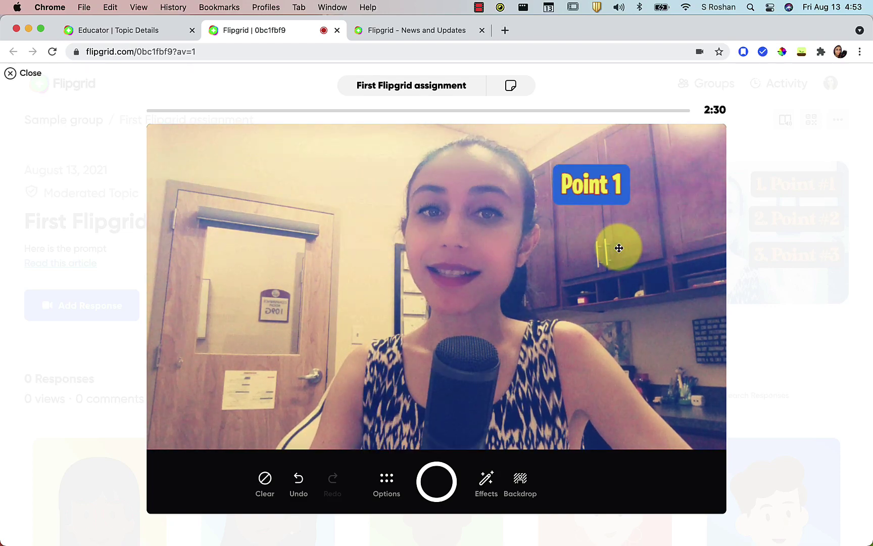
# Step: Draw a turquoise check mark with the Pen effect to the right of the "Point 1" label
pyautogui.click(484, 480)
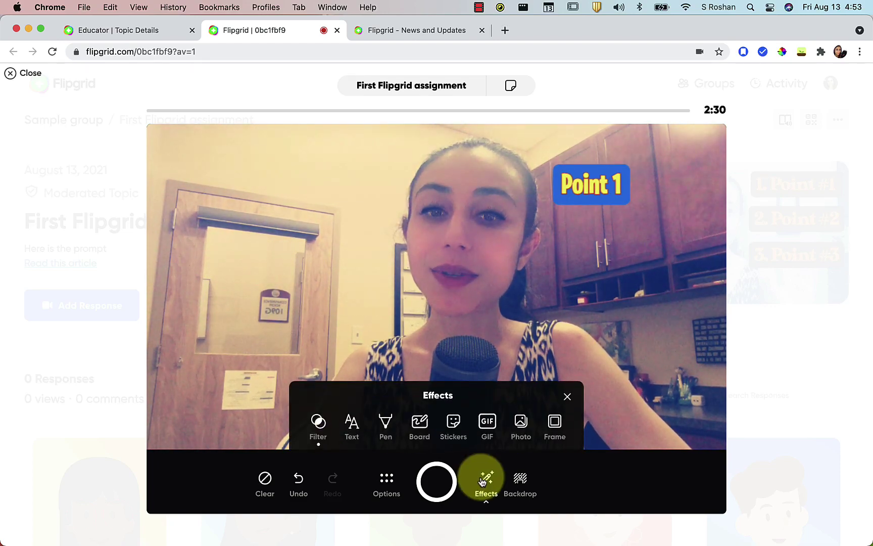
pyautogui.click(385, 421)
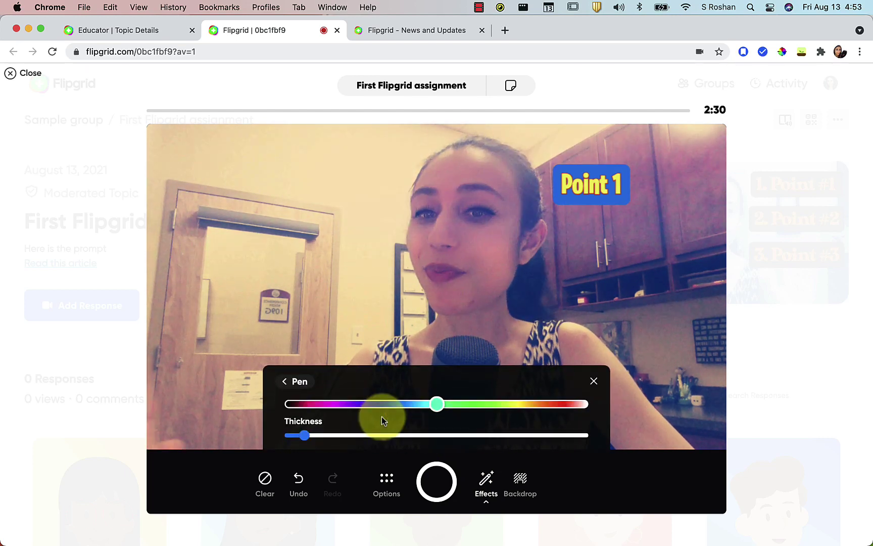
pyautogui.moveTo(647, 237)
pyautogui.mouseDown()
pyautogui.moveTo(649, 250)
pyautogui.moveTo(685, 151)
pyautogui.mouseUp()
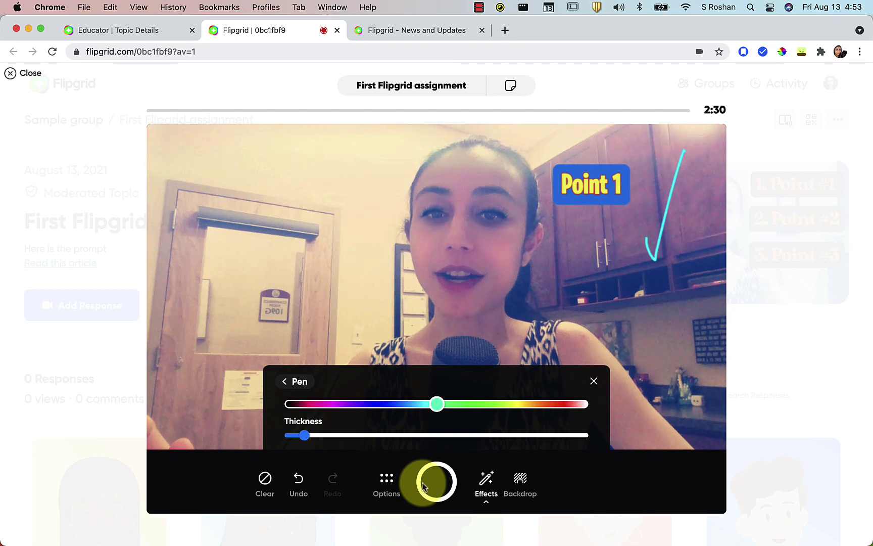
pyautogui.click(291, 382)
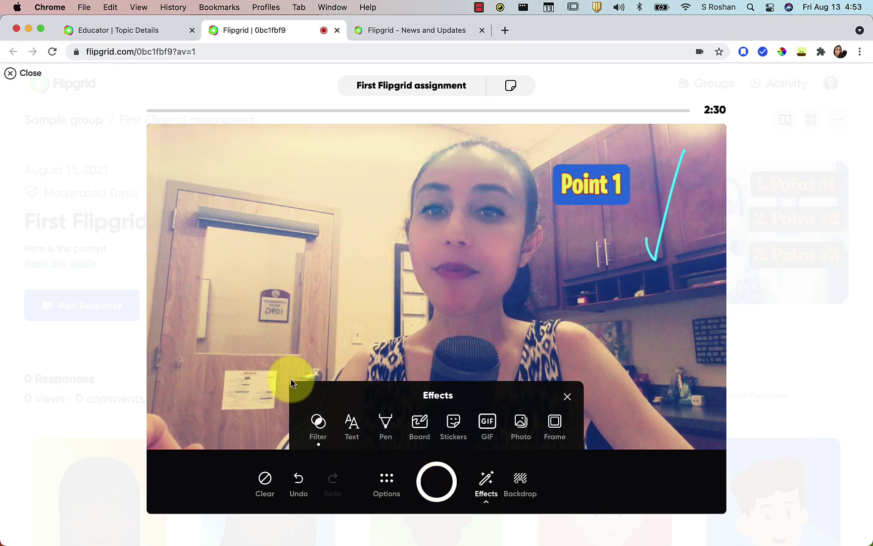
# Step: Try the red-grid board beside the camera video with a wider board share in the split screen, and remove it
pyautogui.click(425, 432)
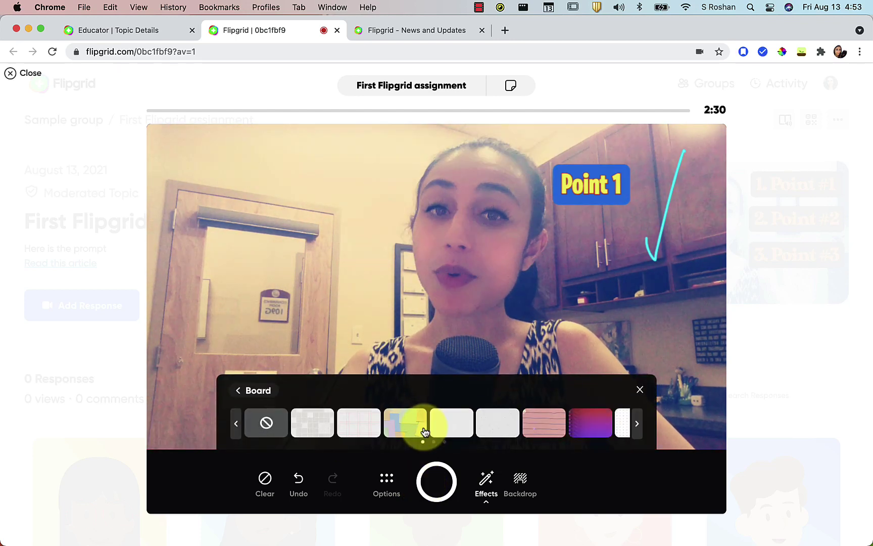
pyautogui.click(360, 419)
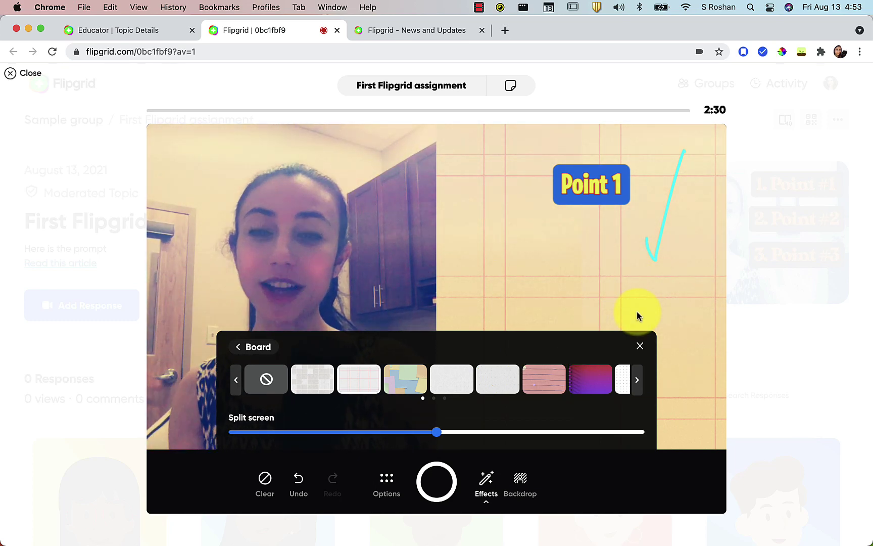
pyautogui.moveTo(438, 436); pyautogui.dragTo(411, 456)
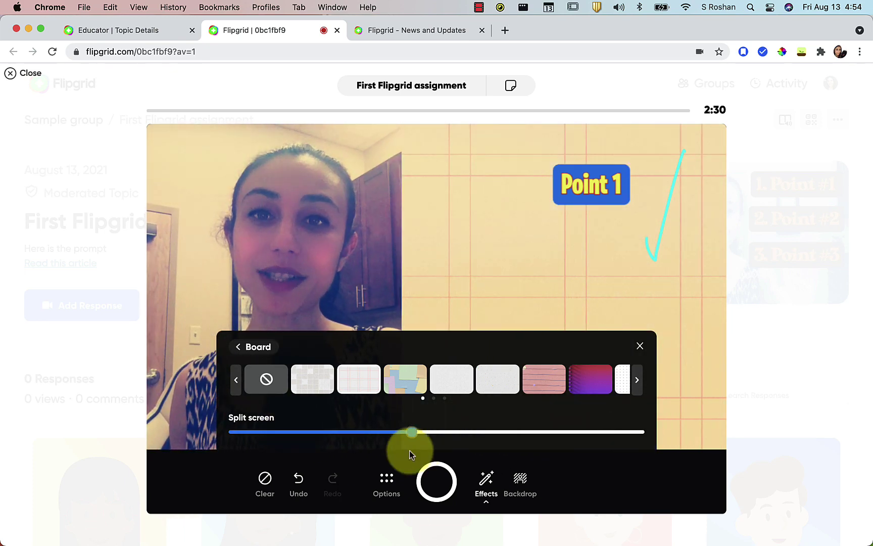
pyautogui.click(268, 380)
pyautogui.click(268, 393)
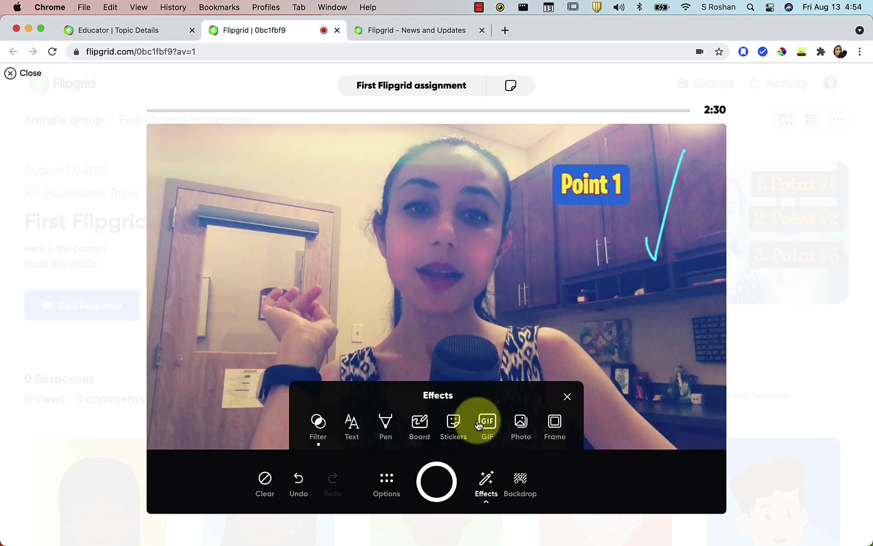
# Step: Look through the sticker categories and add the yellow star-eyed smiley from Expressions to the video
pyautogui.click(453, 422)
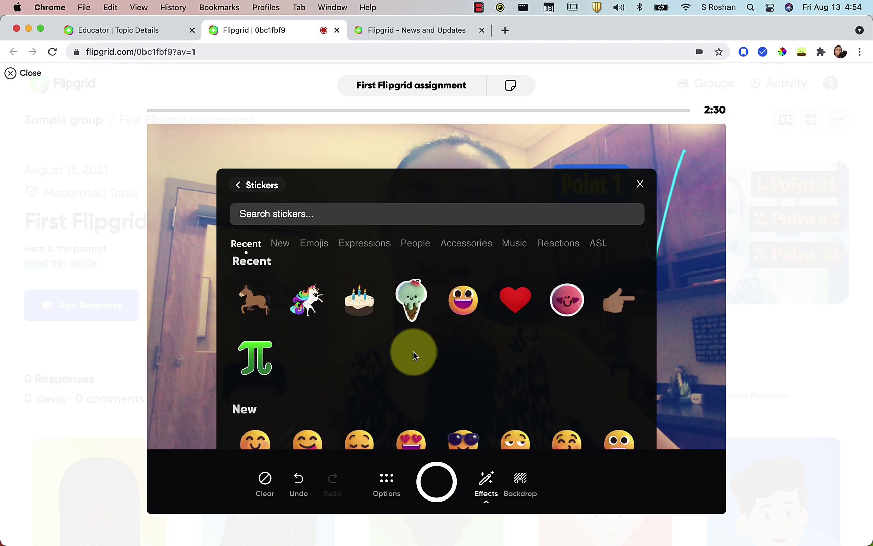
pyautogui.scroll(-5, 413, 356)
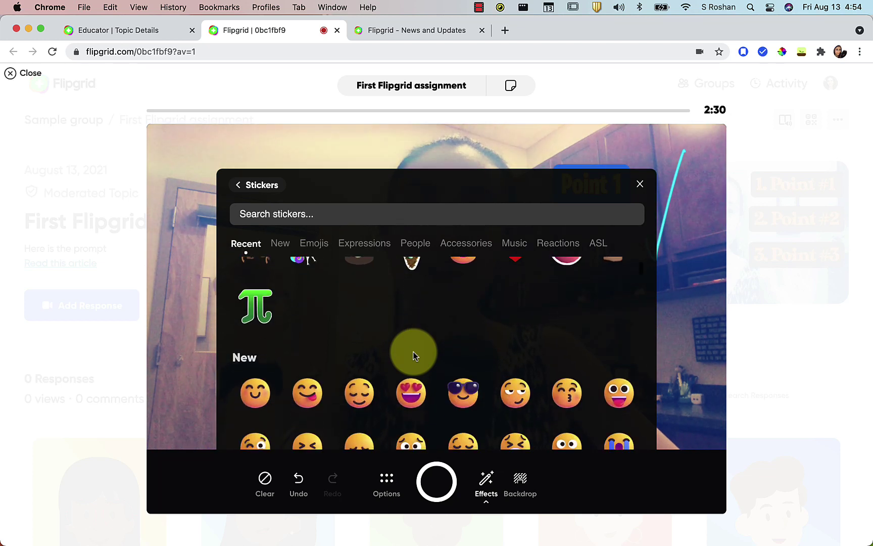
pyautogui.click(348, 215)
pyautogui.scroll(-5, 374, 419)
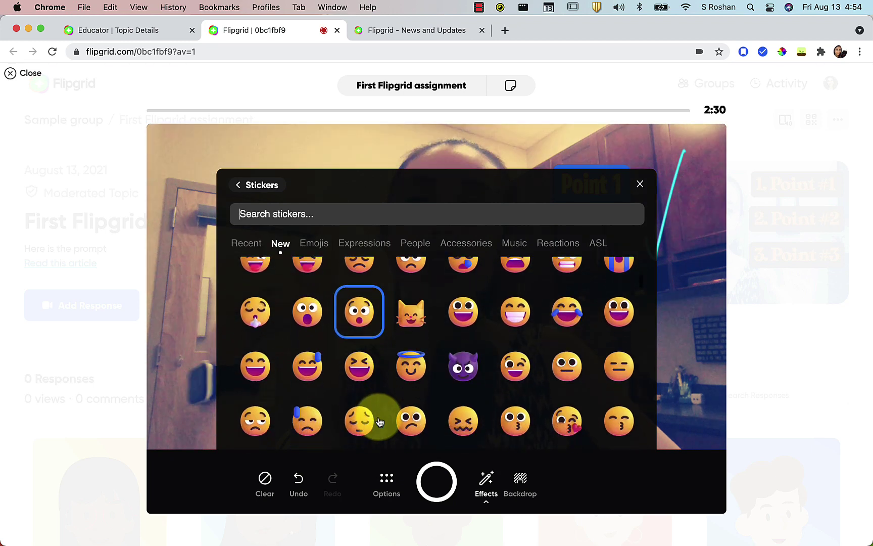
pyautogui.scroll(5, 614, 308)
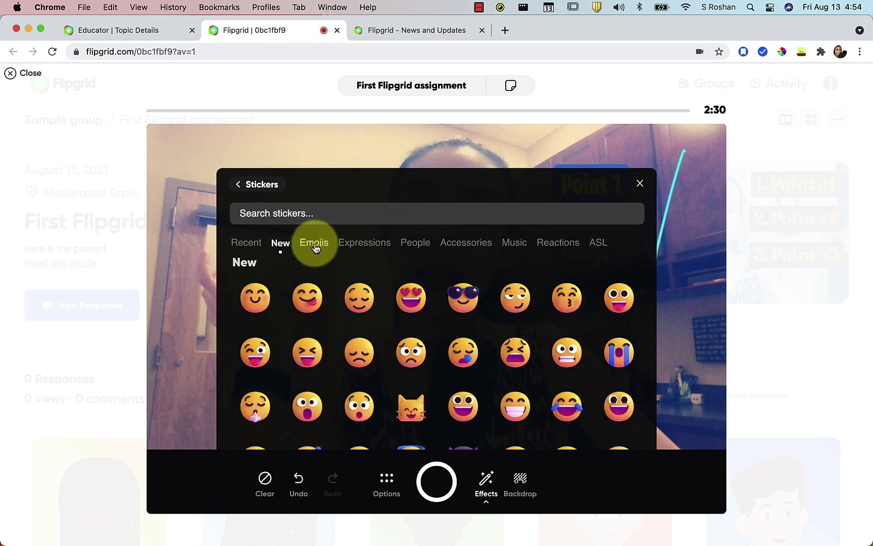
pyautogui.click(384, 248)
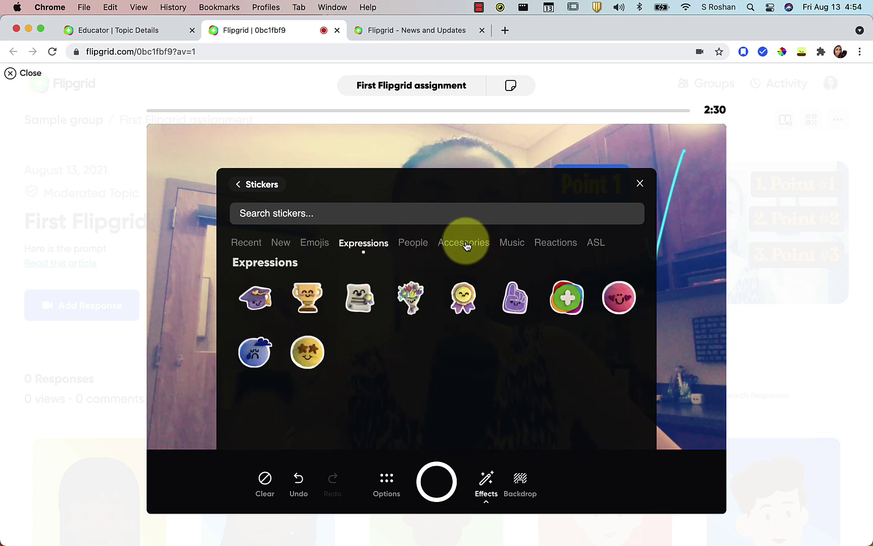
pyautogui.click(466, 246)
pyautogui.click(365, 243)
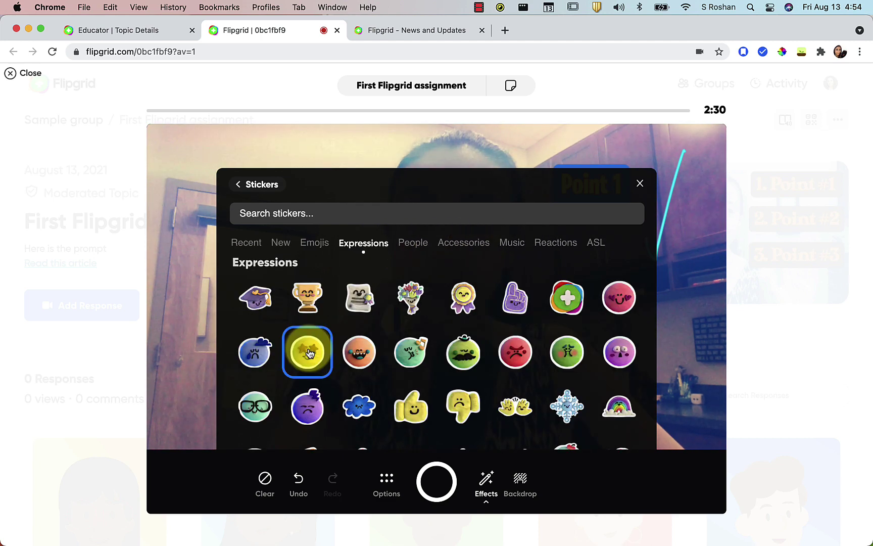
pyautogui.click(306, 347)
# Step: Try the star-eyed sticker enlarged over the face, and shrink it into the upper-left corner of the video
pyautogui.moveTo(439, 274); pyautogui.dragTo(459, 207)
pyautogui.moveTo(524, 287); pyautogui.dragTo(589, 322)
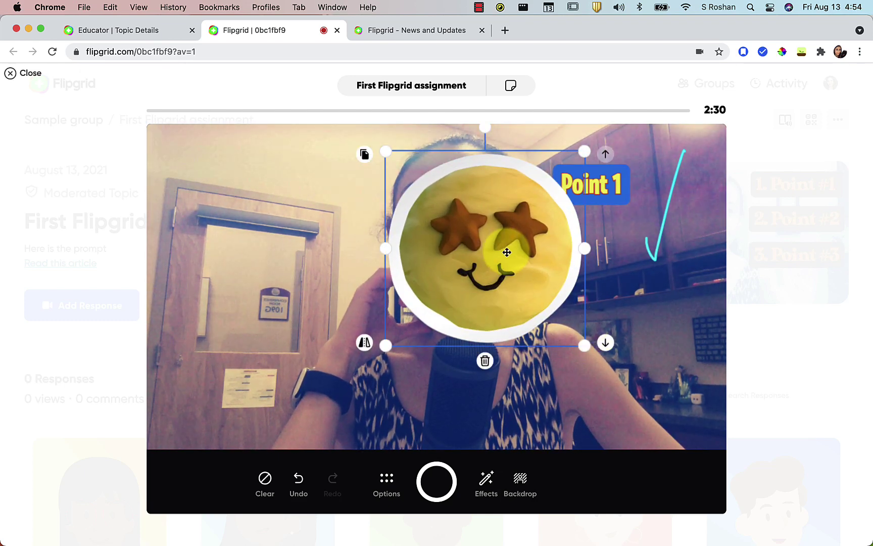
pyautogui.moveTo(513, 247); pyautogui.dragTo(297, 223)
pyautogui.moveTo(345, 323); pyautogui.dragTo(289, 267)
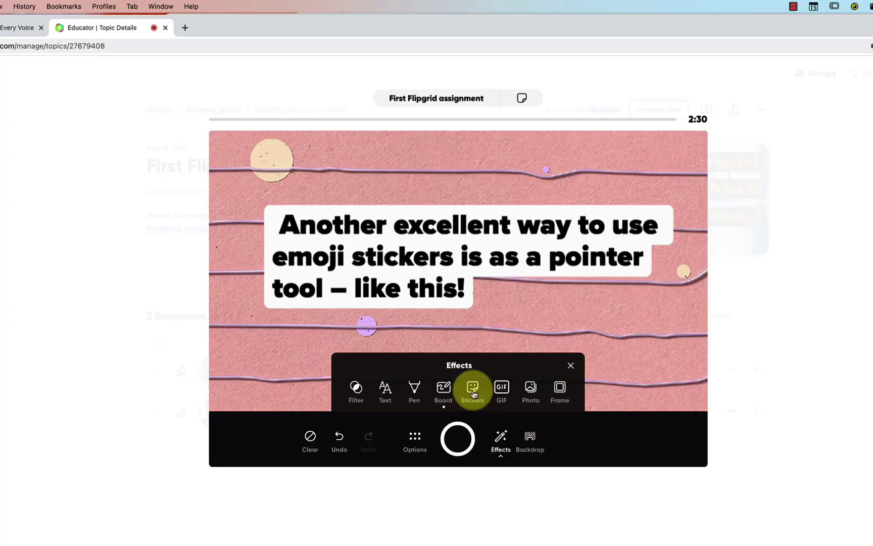
# Step: Search the stickers for "point" and add a light-skinned hand pointing right to the text board
pyautogui.click(473, 389)
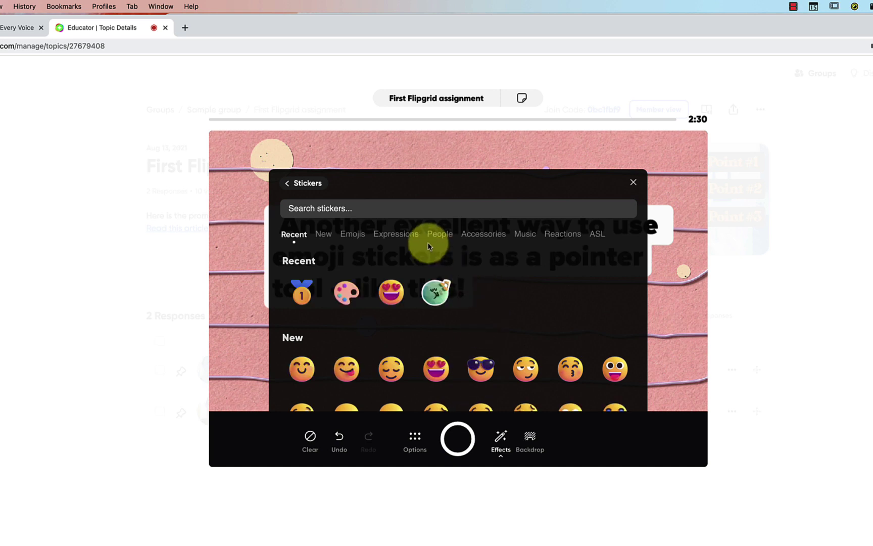
pyautogui.click(361, 210)
pyautogui.write('point')
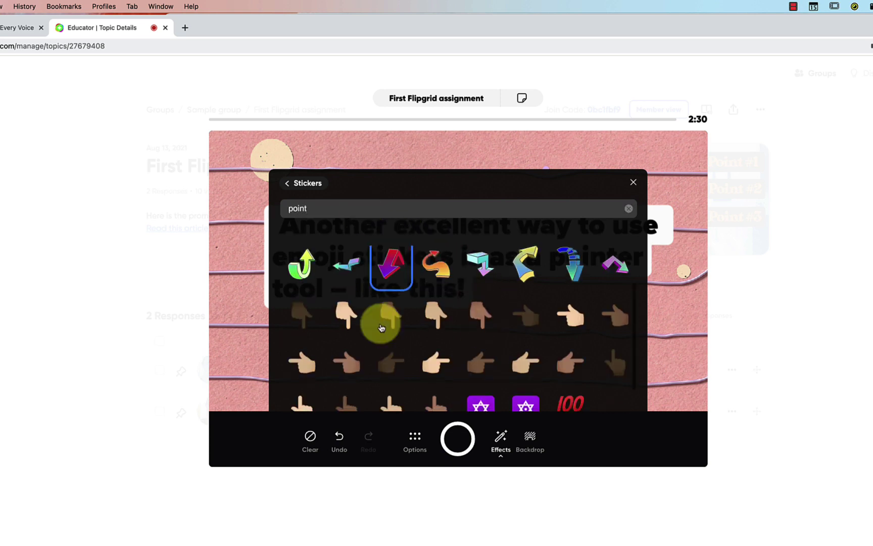
pyautogui.click(431, 356)
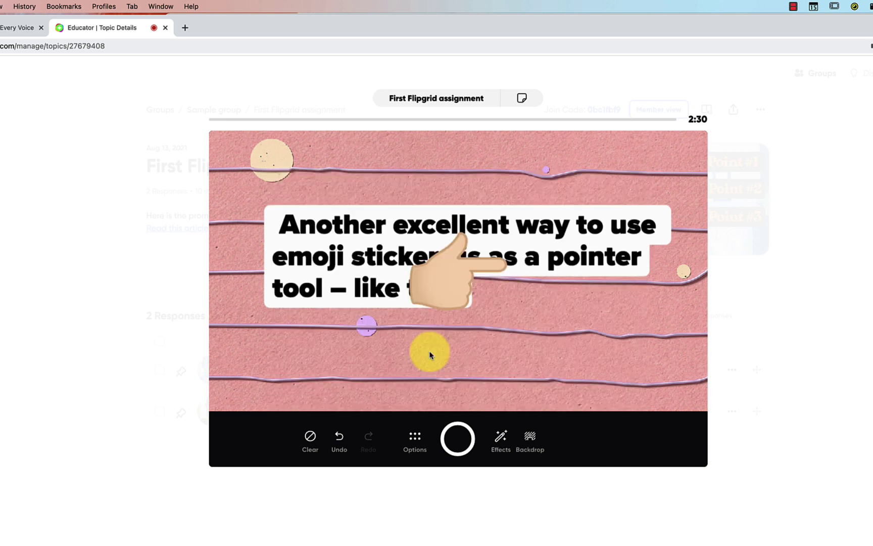
# Step: Shrink the pointing hand, place it just left of the first text line and start recording
pyautogui.moveTo(452, 273); pyautogui.dragTo(264, 231)
pyautogui.moveTo(316, 287); pyautogui.dragTo(250, 237)
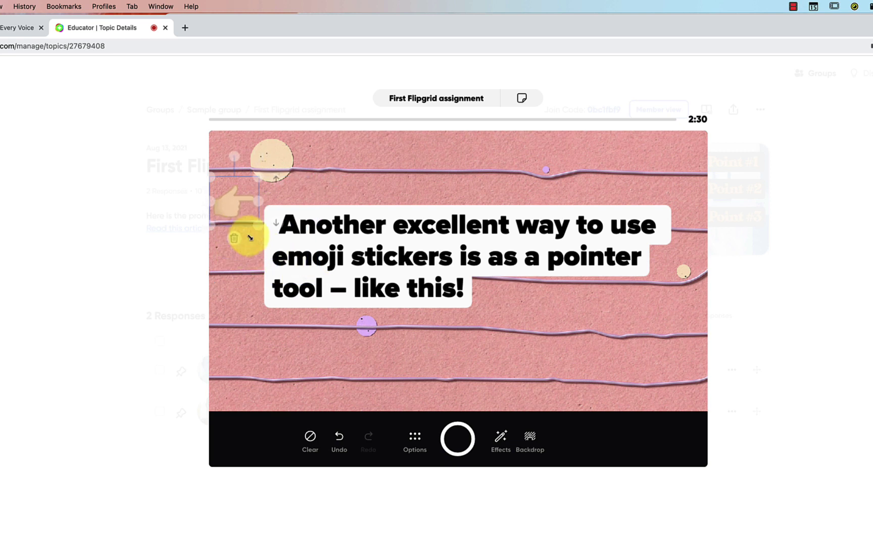
pyautogui.moveTo(231, 202); pyautogui.dragTo(243, 223)
pyautogui.click(458, 438)
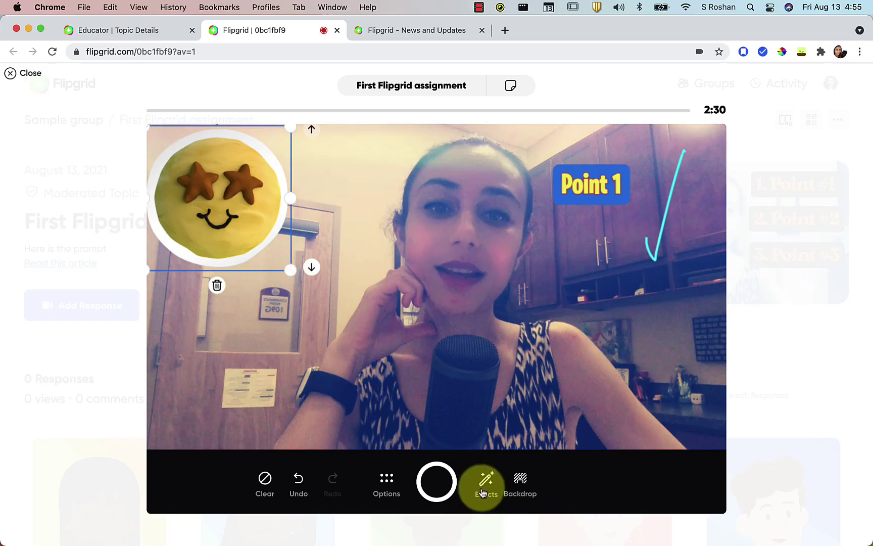
# Step: Add the animated party pig from Giphy's GIFs to the camera video, below the star-eyed sticker
pyautogui.click(486, 480)
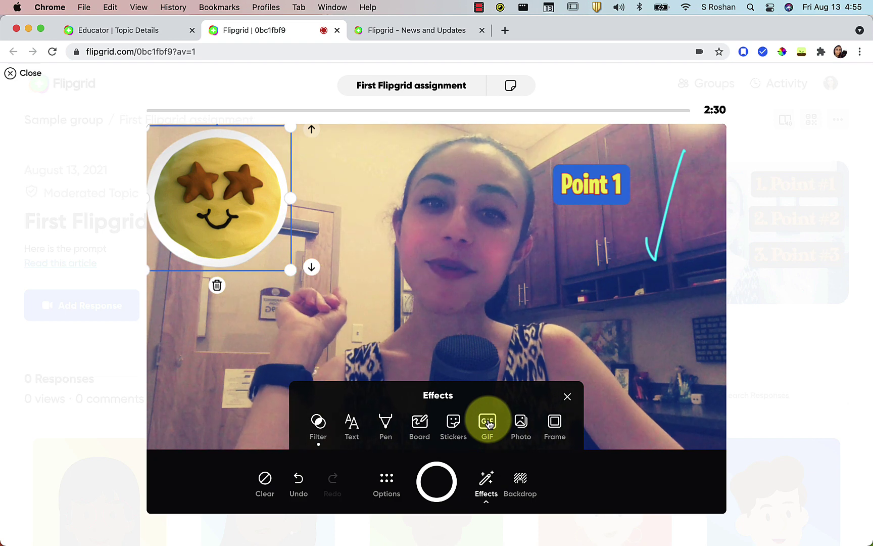
pyautogui.click(487, 422)
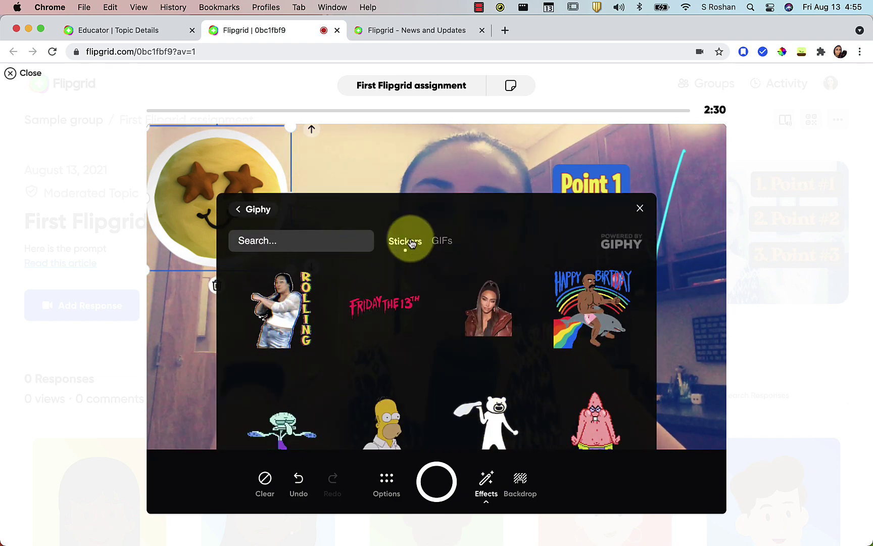
pyautogui.click(443, 242)
pyautogui.scroll(-4, 482, 355)
pyautogui.scroll(-3, 525, 381)
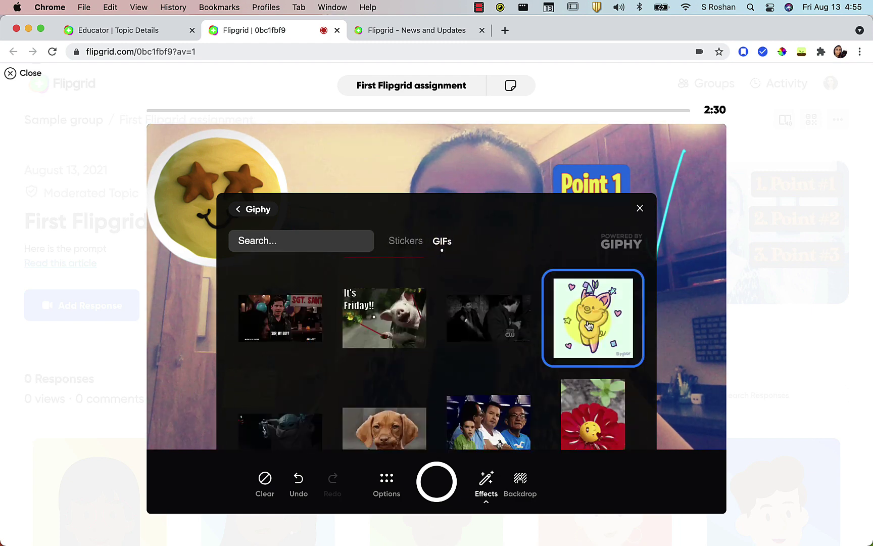
pyautogui.click(582, 318)
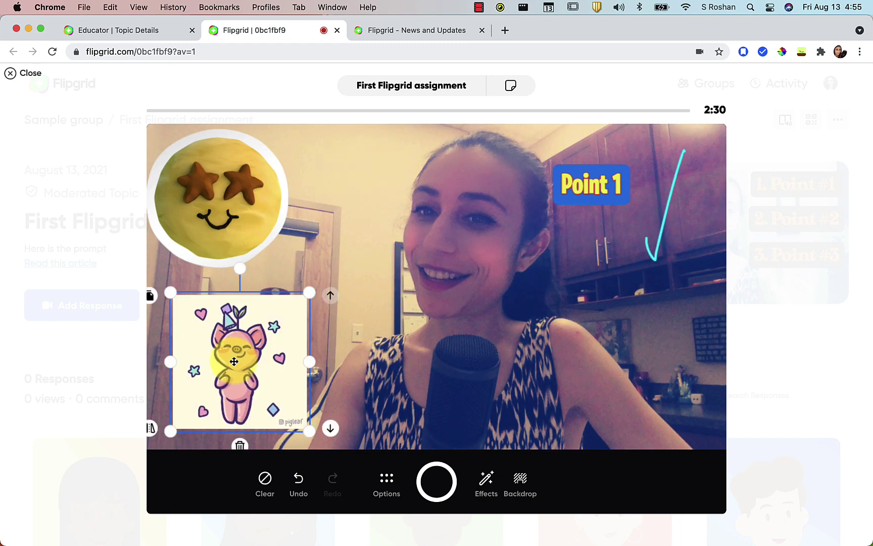
# Step: View the Photo effect's options for adding an image or video file, and return to the effects without choosing one
pyautogui.click(486, 478)
pyautogui.click(515, 433)
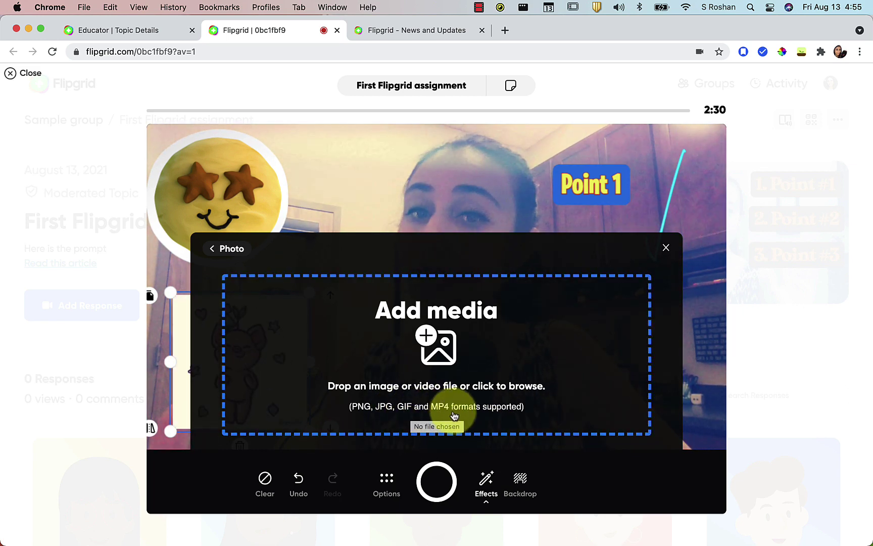
pyautogui.click(215, 248)
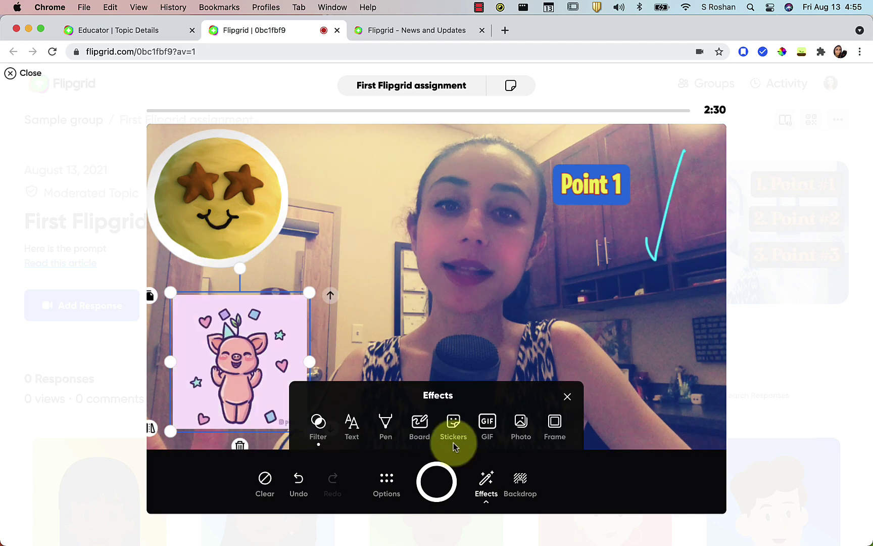
# Step: Try the rainbow paint-splatter frame around the camera video, and remove it
pyautogui.click(555, 427)
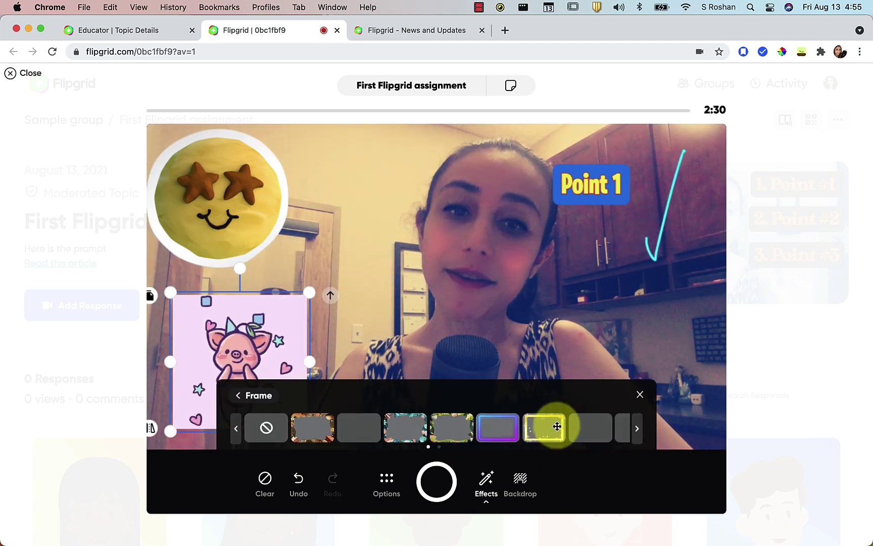
pyautogui.click(599, 424)
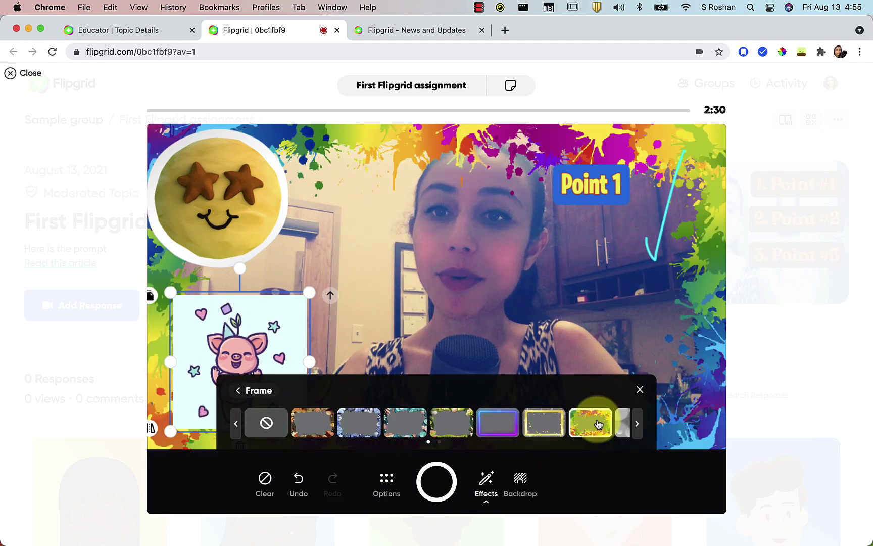
pyautogui.click(267, 426)
pyautogui.click(251, 392)
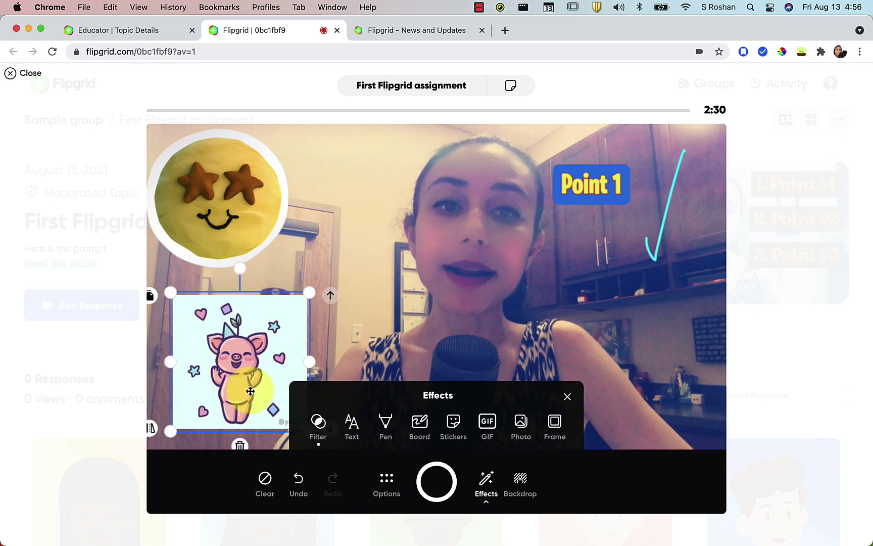
# Step: Clear all added text, drawings and stickers from the video, and apply the swimming pool backdrop with flamingo floats
pyautogui.click(522, 480)
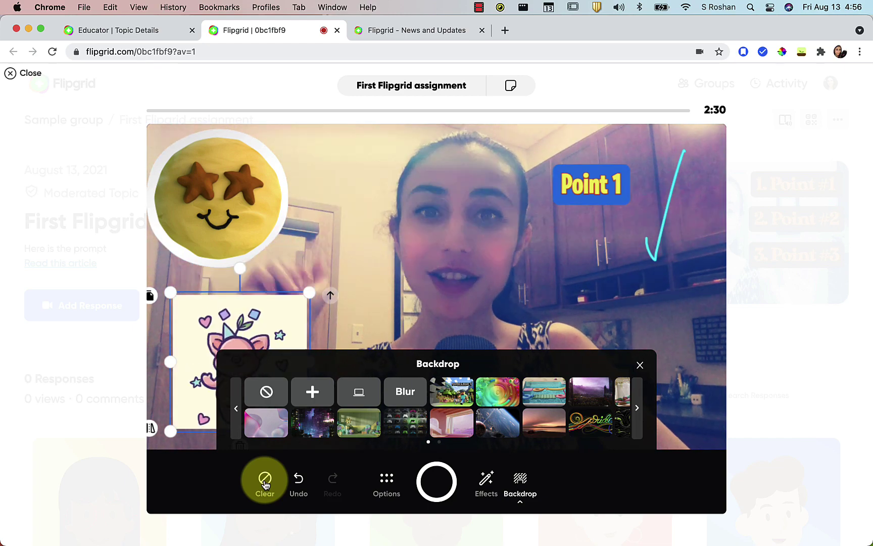
pyautogui.click(265, 480)
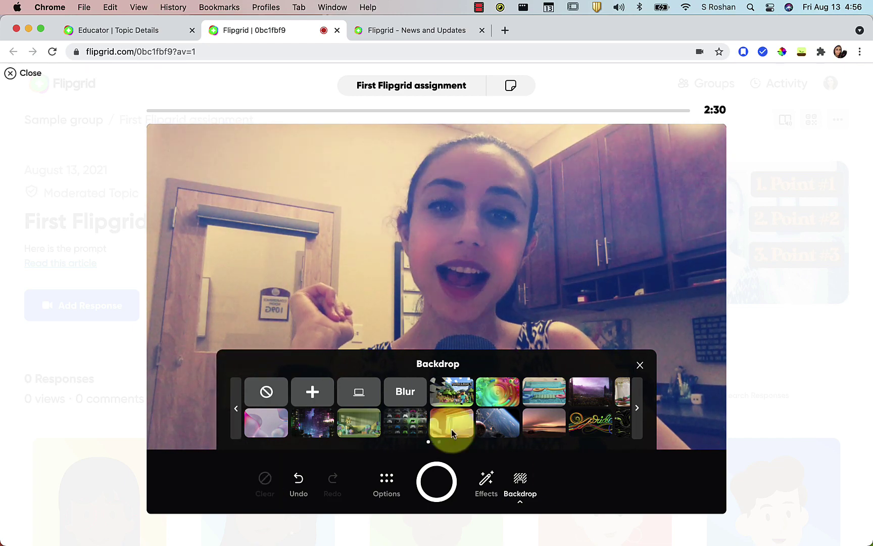
pyautogui.click(555, 399)
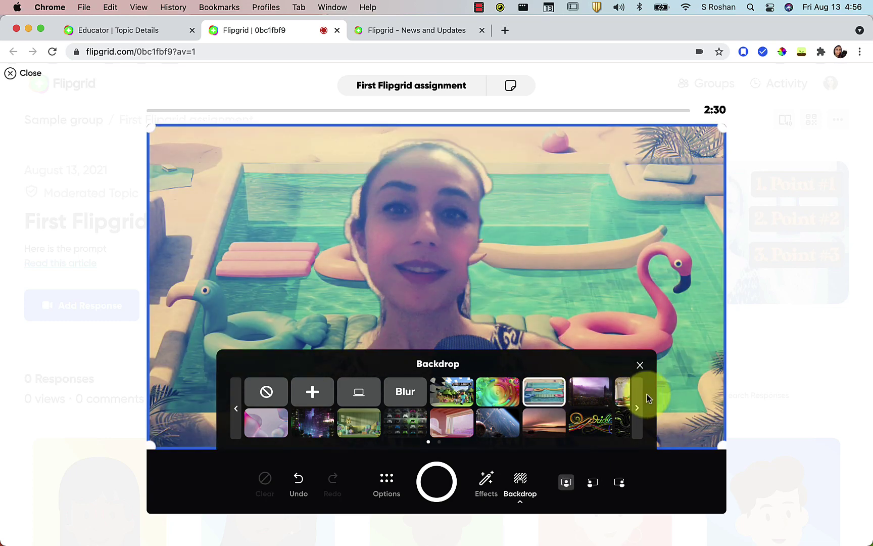
# Step: Try the pink candy-tree backdrop behind the presenter, and replace it with the clay rainbow backdrop
pyautogui.click(637, 408)
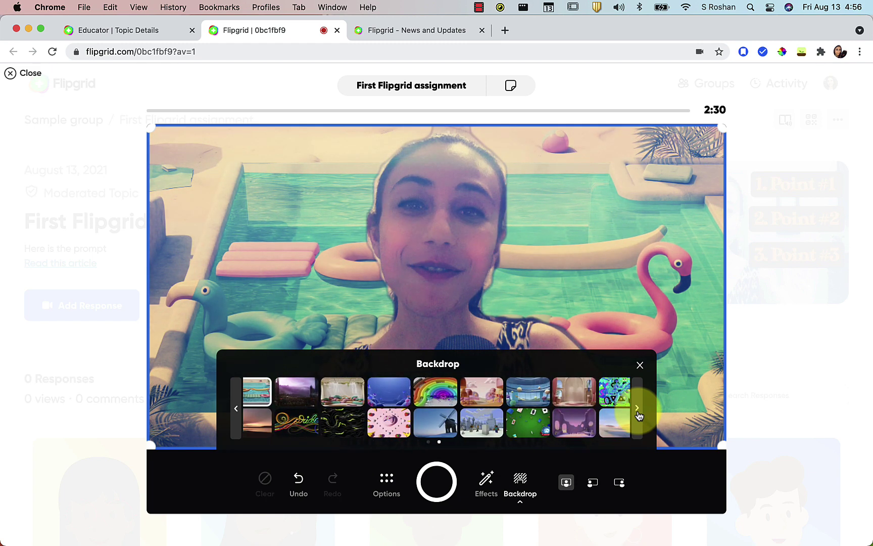
pyautogui.click(409, 402)
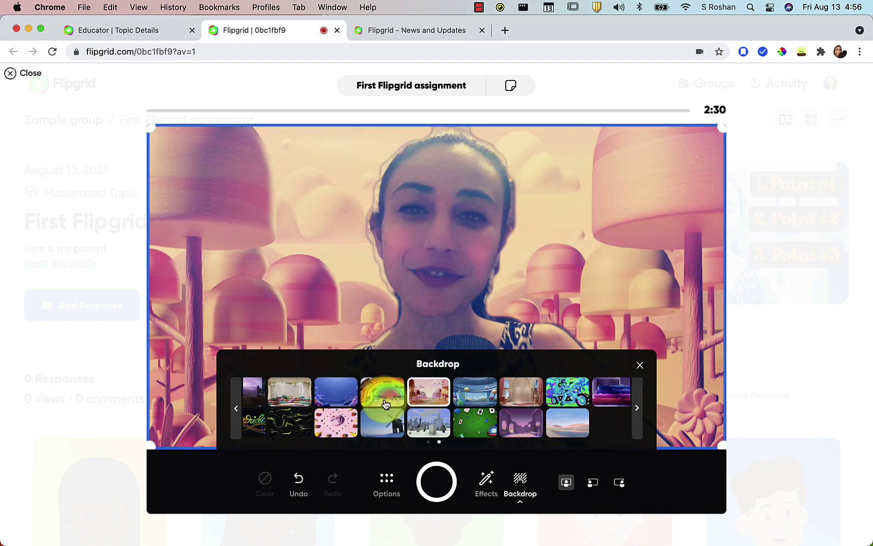
pyautogui.click(386, 403)
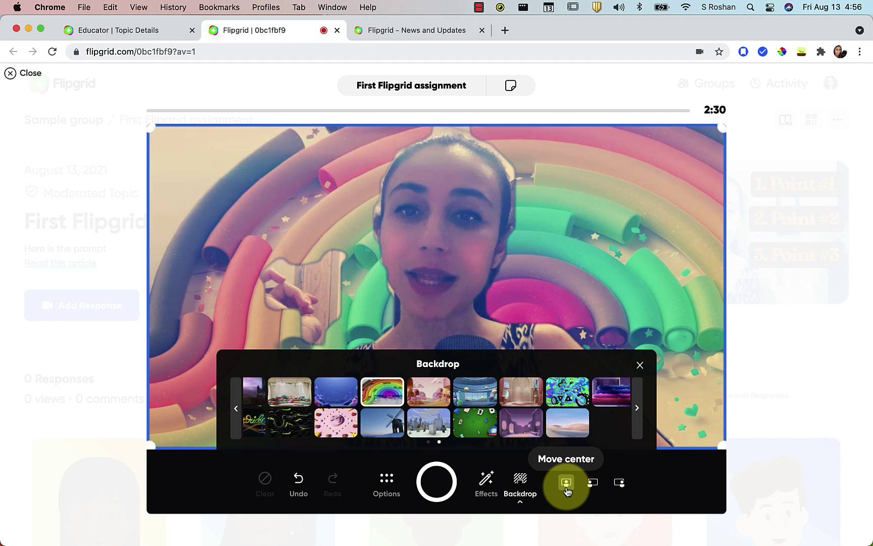
# Step: Try the presenter cutout on the left and right of the backdrop, and shrink it into the upper-right corner
pyautogui.click(593, 484)
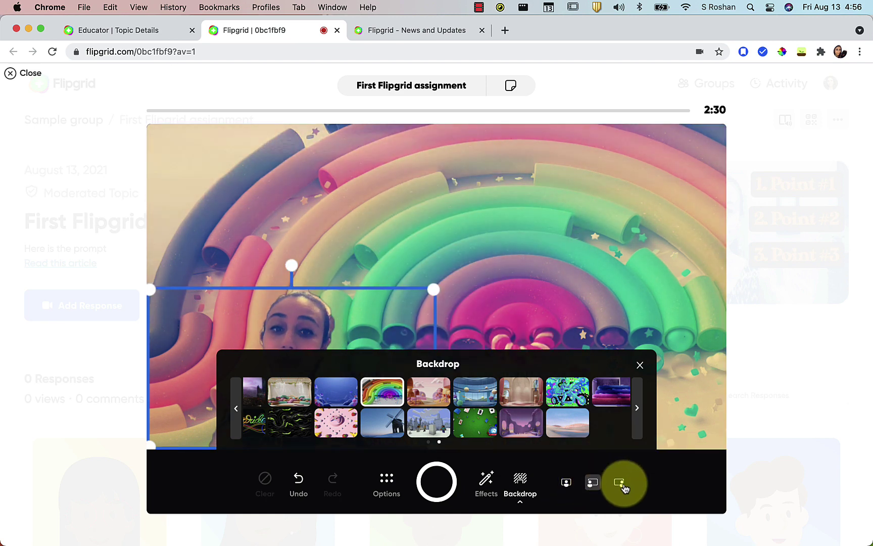
pyautogui.click(621, 484)
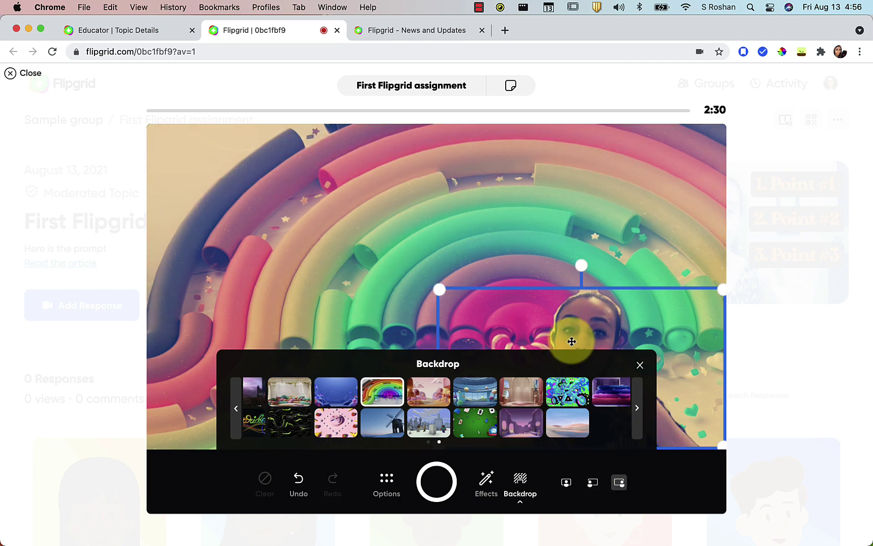
pyautogui.moveTo(587, 348); pyautogui.dragTo(557, 241)
pyautogui.moveTo(447, 298); pyautogui.dragTo(634, 185)
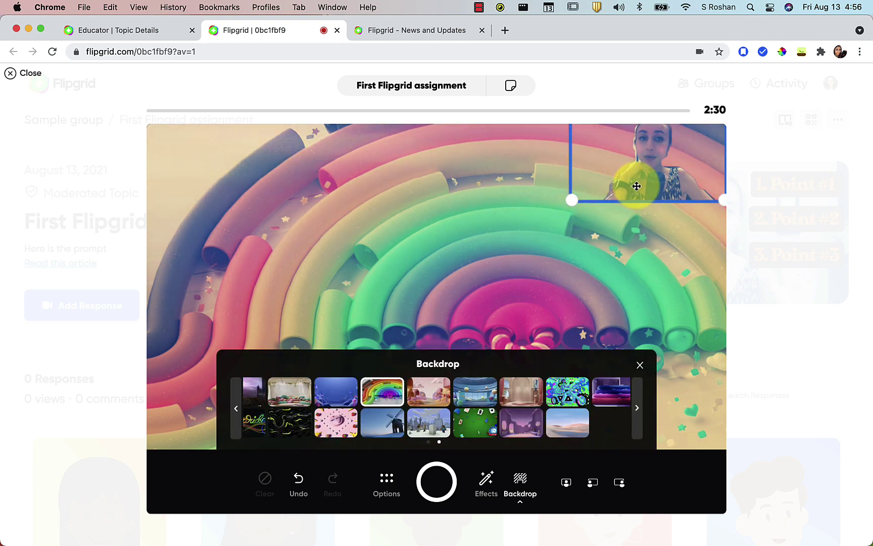
# Step: Try the Blur backdrop, and replace it with the custom image E8i6WQ2XMAUYVHf.jpeg from Downloads
pyautogui.click(236, 408)
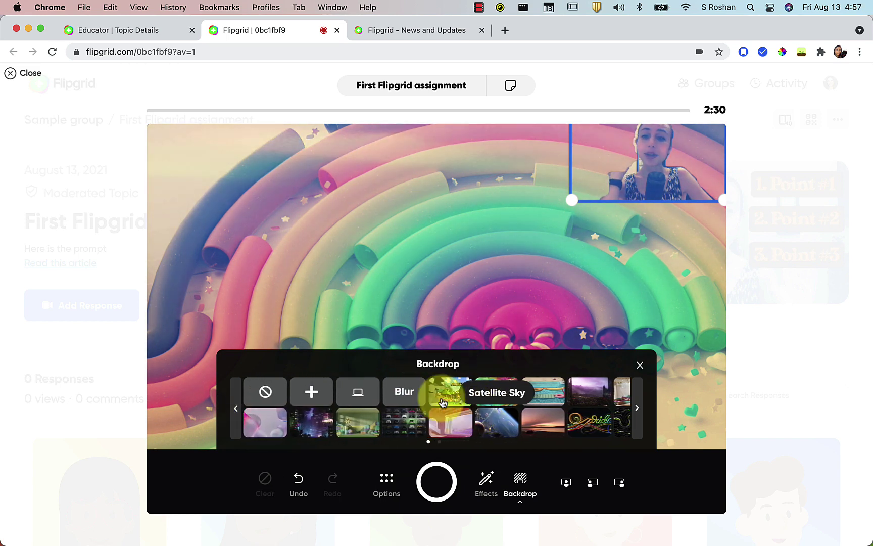
pyautogui.click(405, 394)
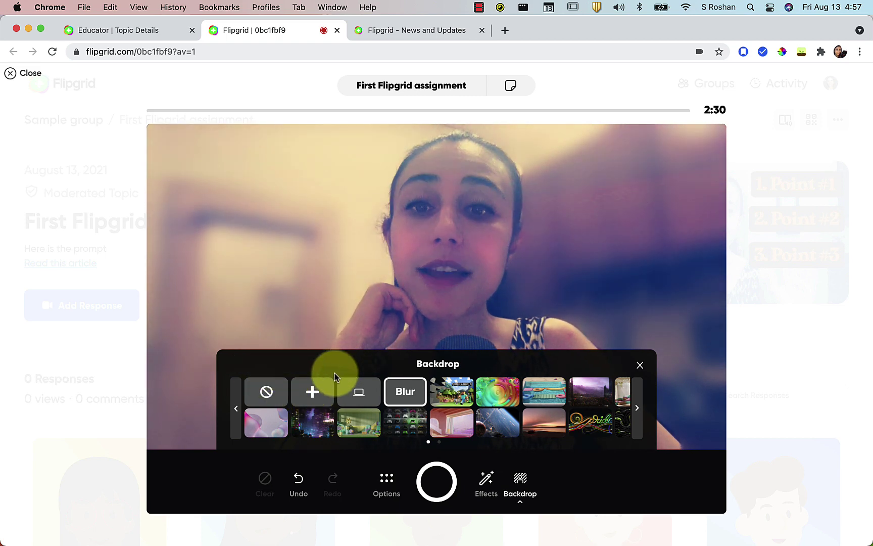
pyautogui.click(324, 393)
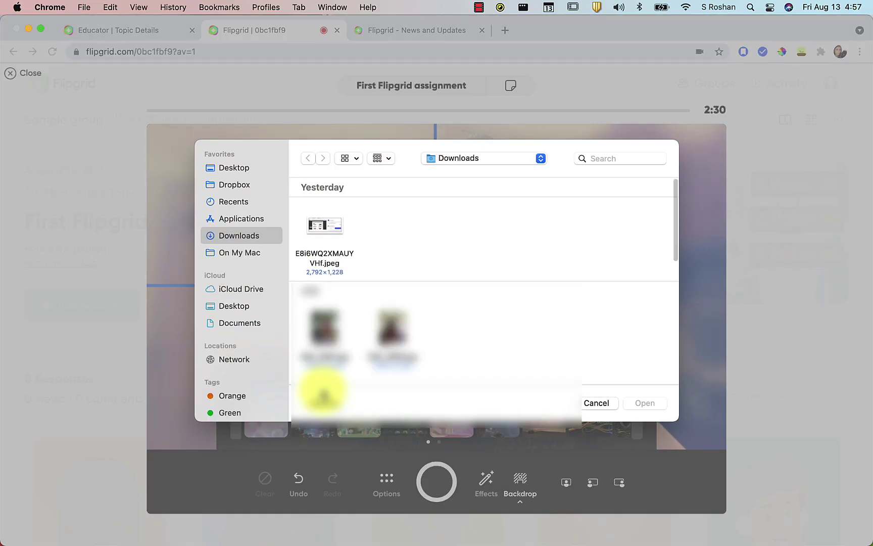
pyautogui.doubleClick(323, 224)
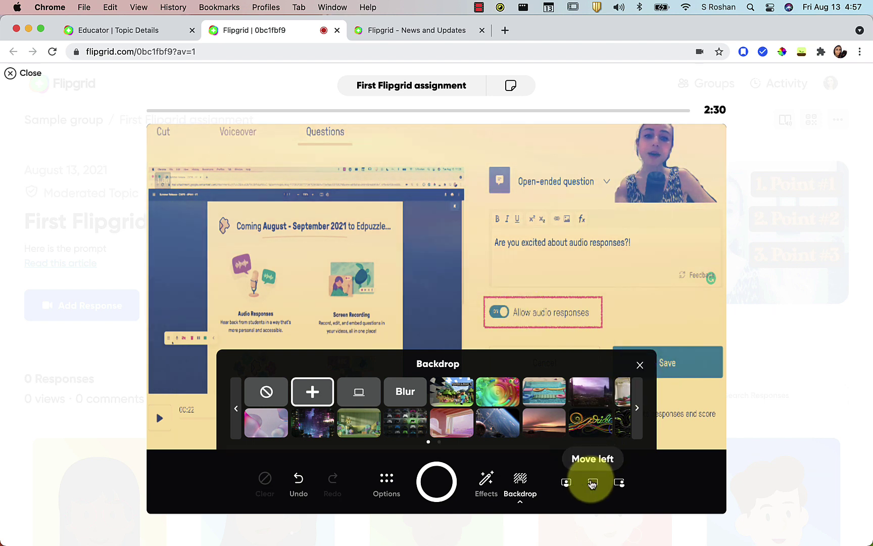
# Step: Try the left-side placement for the presenter cutout on the custom image backdrop, and move the cutout toward the upper-right corner
pyautogui.click(592, 483)
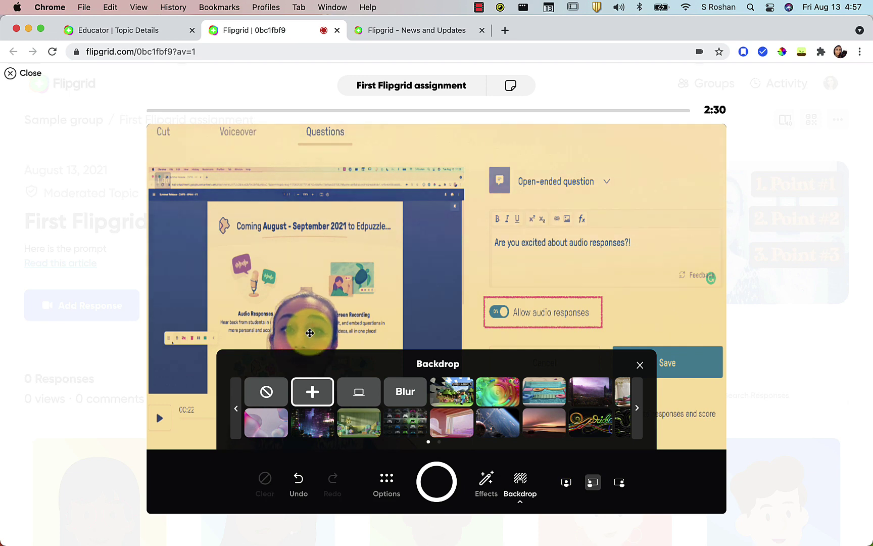
pyautogui.moveTo(610, 203); pyautogui.dragTo(652, 159)
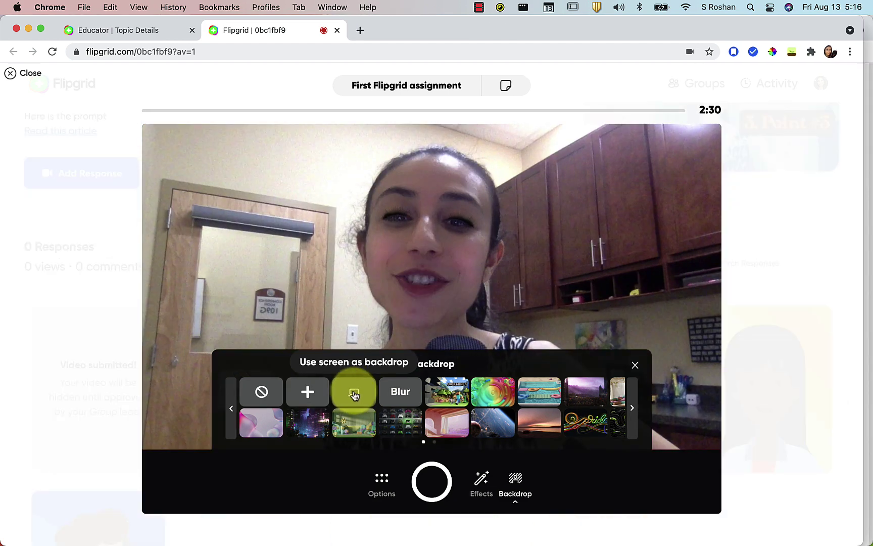
# Step: Use the screen as backdrop by sharing the Chrome tab "Flipgrid - News and Updates"
pyautogui.click(354, 394)
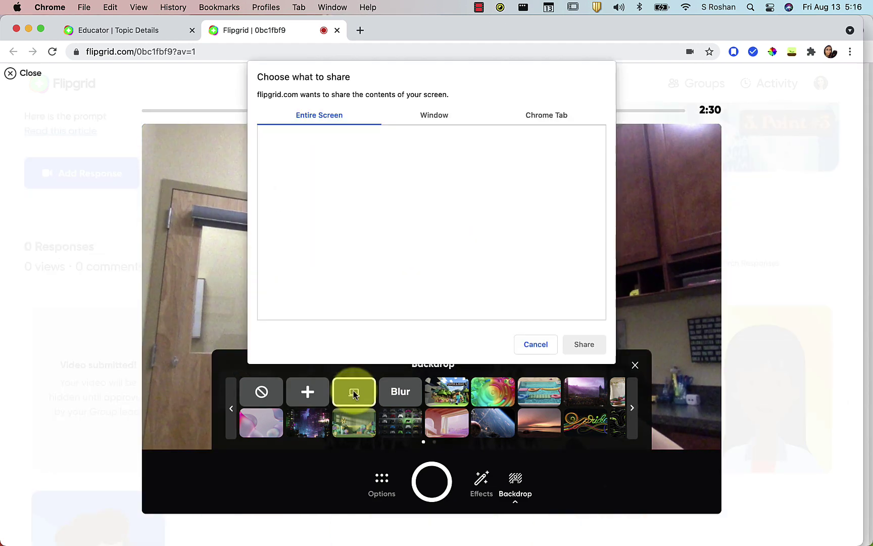
pyautogui.click(427, 117)
pyautogui.click(564, 117)
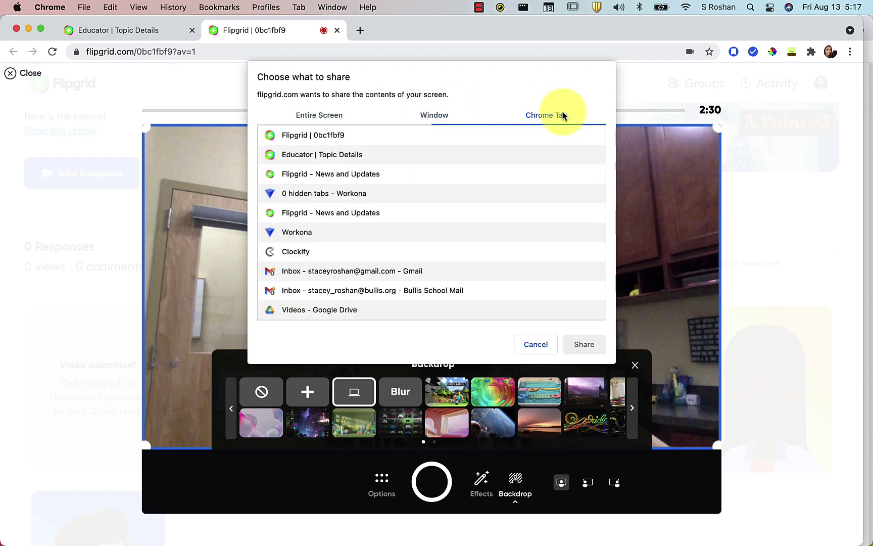
pyautogui.click(371, 175)
pyautogui.click(582, 345)
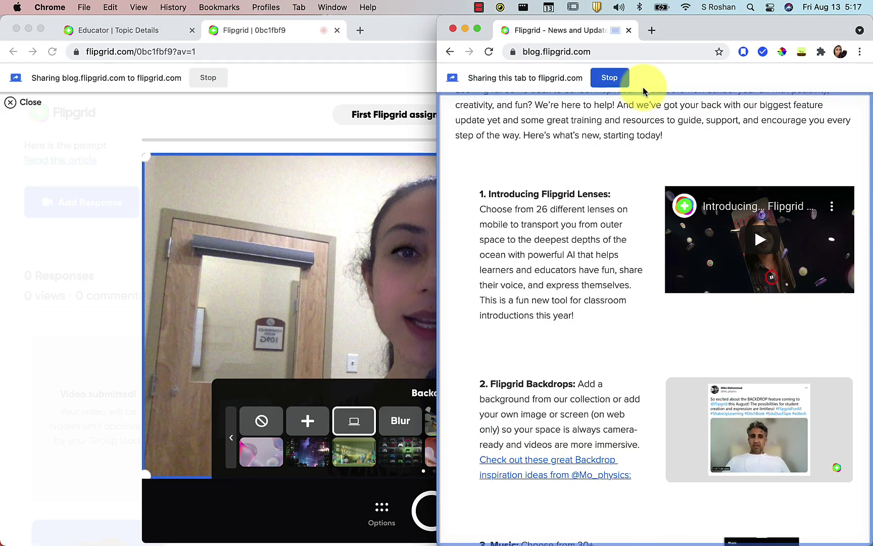
# Step: Arrange the recorder window side by side with the shared blog page, and scroll the page to change what the backdrop shows
pyautogui.click(68, 230)
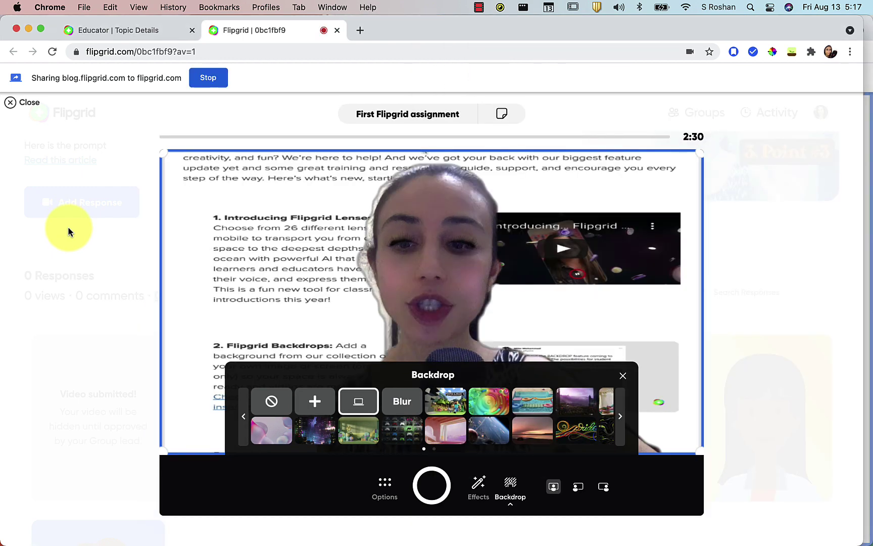
pyautogui.hotkey('ctrl', 'alt', 'Left')
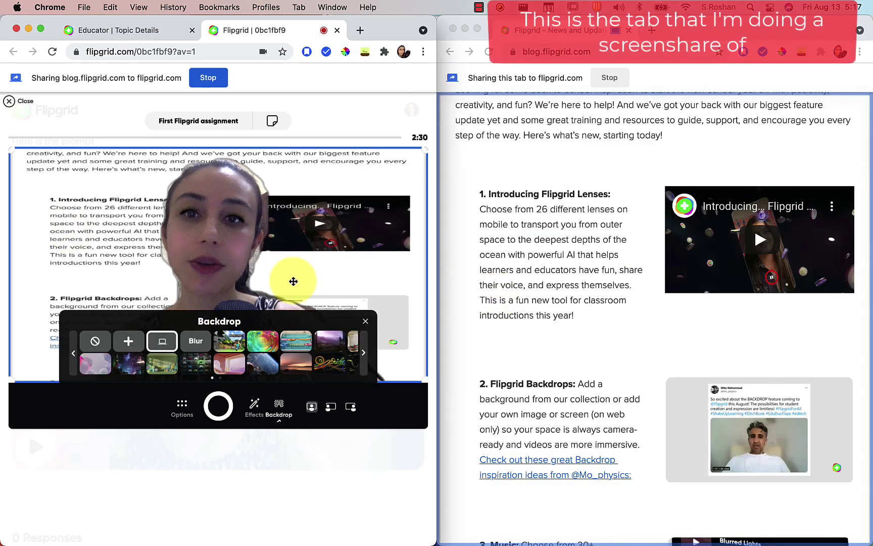
pyautogui.click(475, 286)
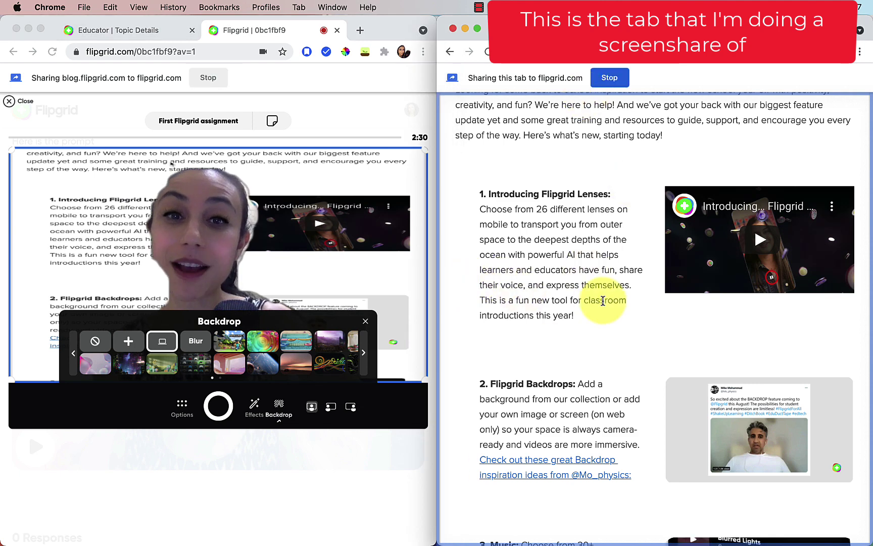
pyautogui.scroll(10, 603, 300)
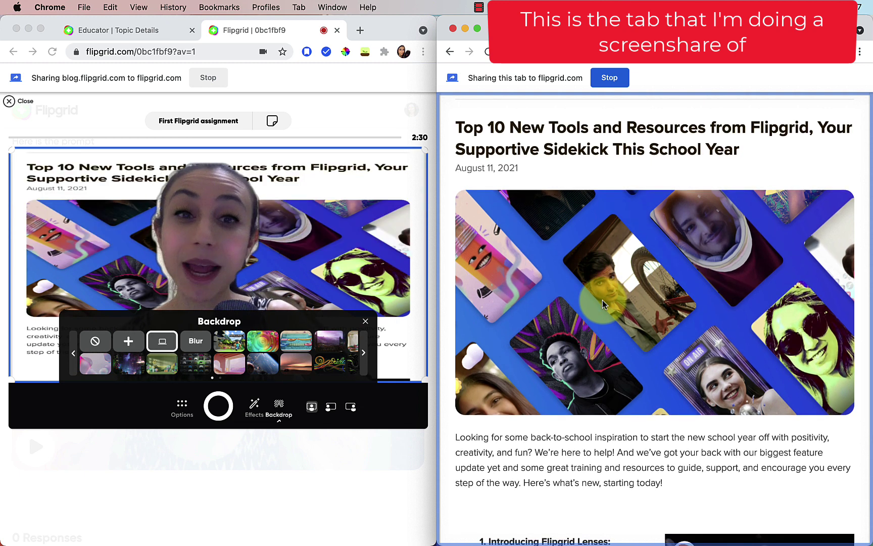
pyautogui.scroll(-3, 603, 303)
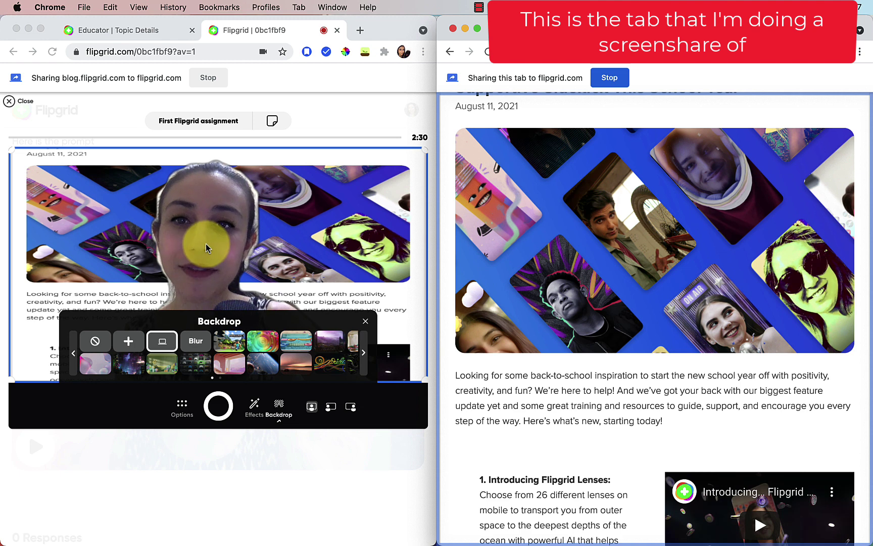
# Step: Try the presenter cutout on the left and right of the shared page, and place it smaller in the upper-right corner
pyautogui.click(295, 373)
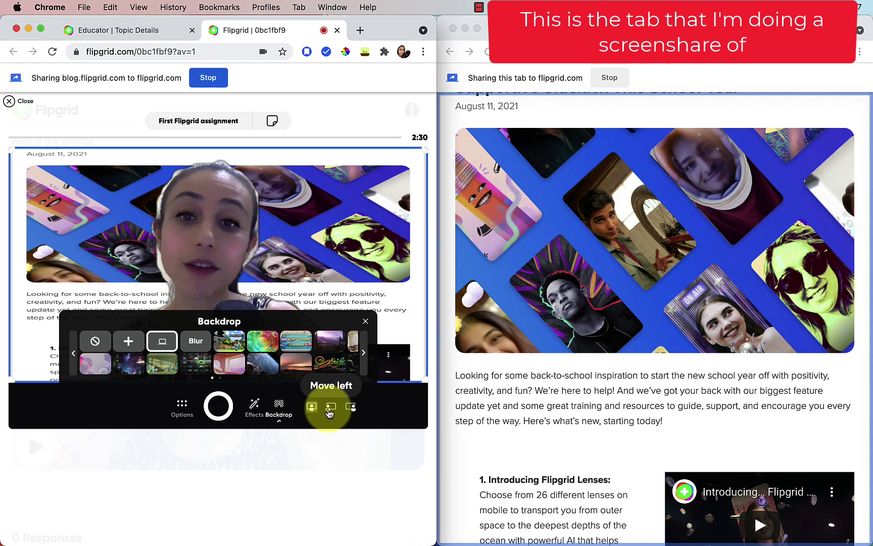
pyautogui.click(329, 409)
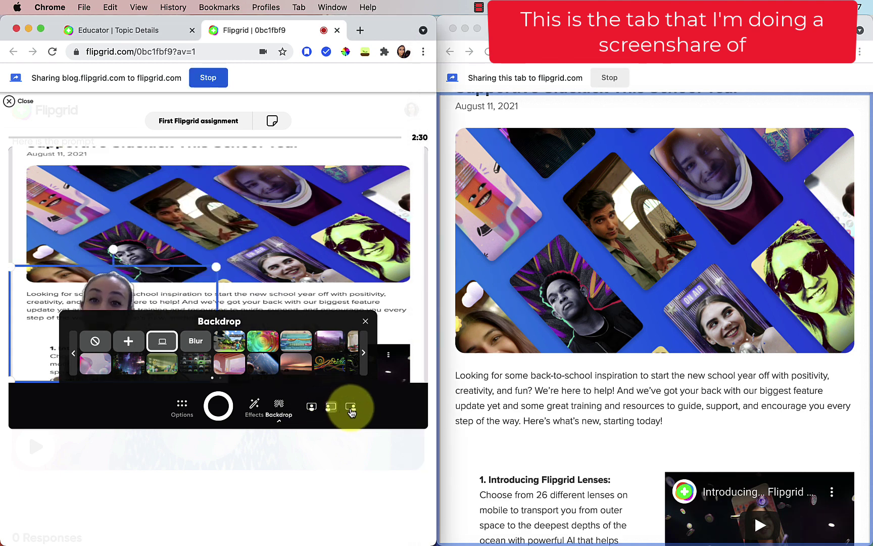
pyautogui.click(351, 409)
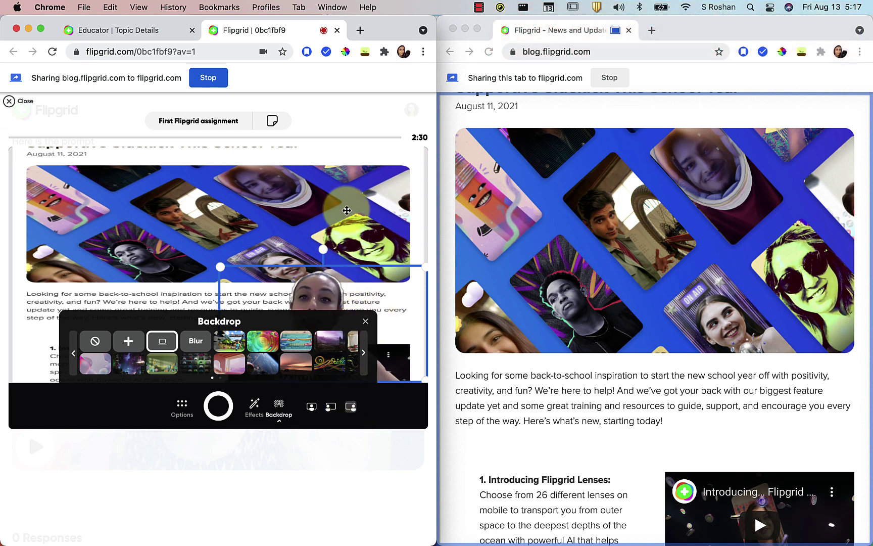
pyautogui.moveTo(347, 211); pyautogui.dragTo(287, 222)
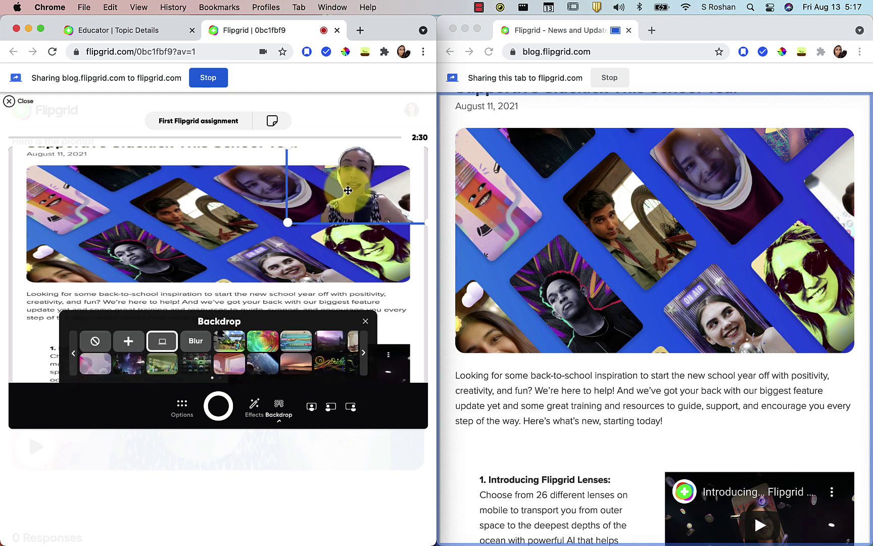
# Step: Underline the "Introducing Flipgrid Lenses" heading and circle "Flipgrid Backdrops" on the shared page with the turquoise pen
pyautogui.scroll(-6, 566, 542)
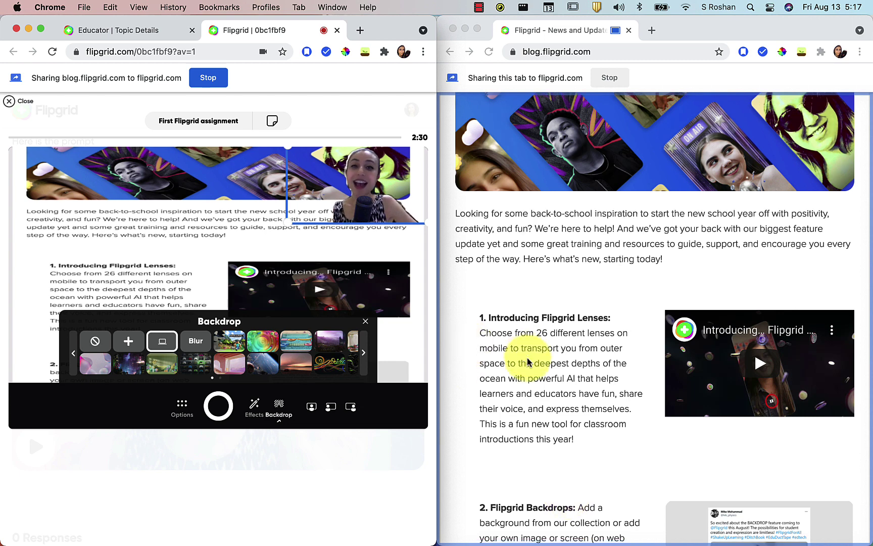
pyautogui.scroll(-8, 526, 361)
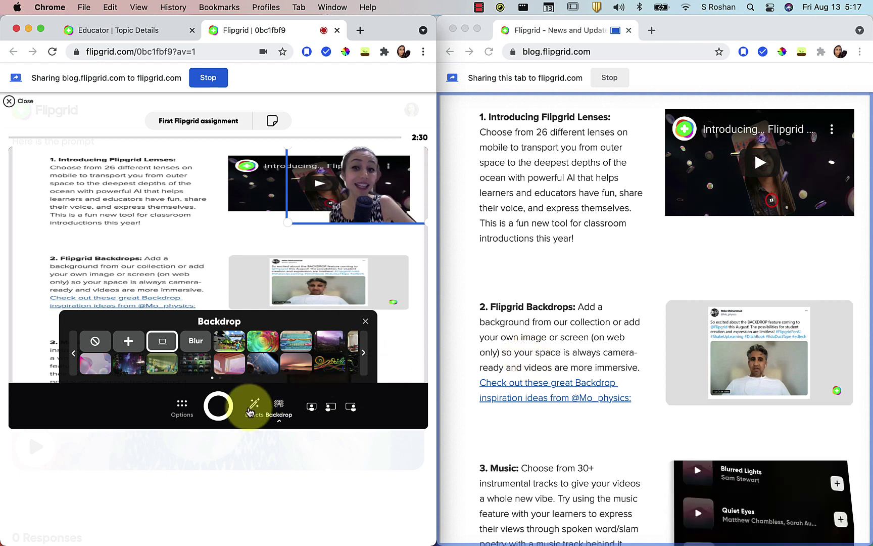
pyautogui.click(250, 410)
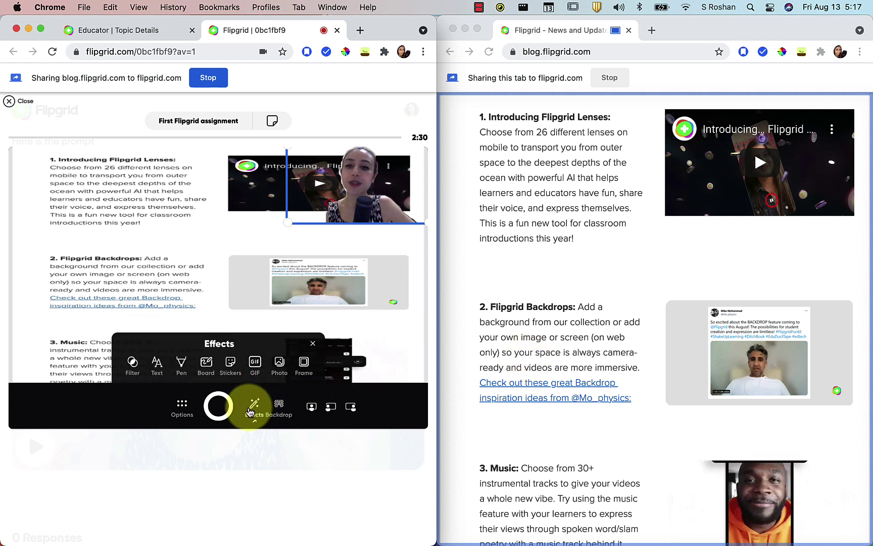
pyautogui.click(177, 373)
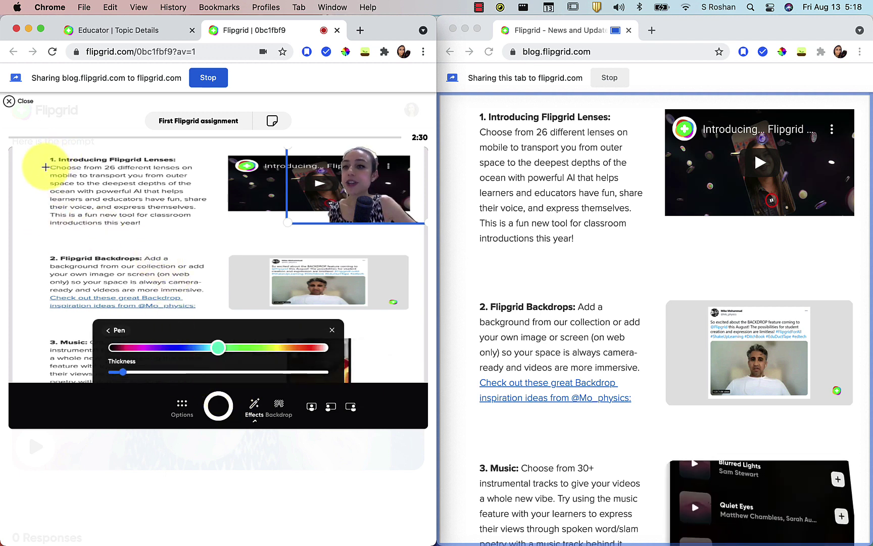
pyautogui.moveTo(46, 166); pyautogui.dragTo(171, 163)
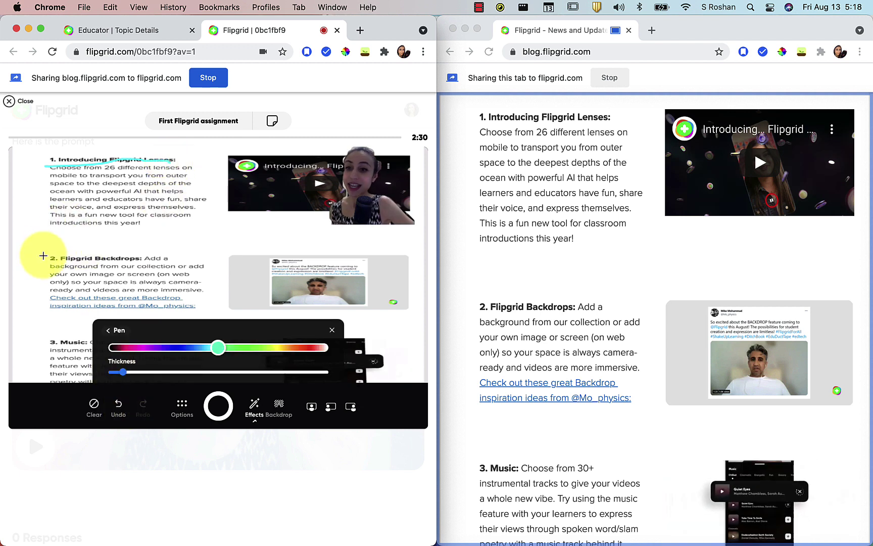
pyautogui.moveTo(37, 261); pyautogui.dragTo(146, 251)
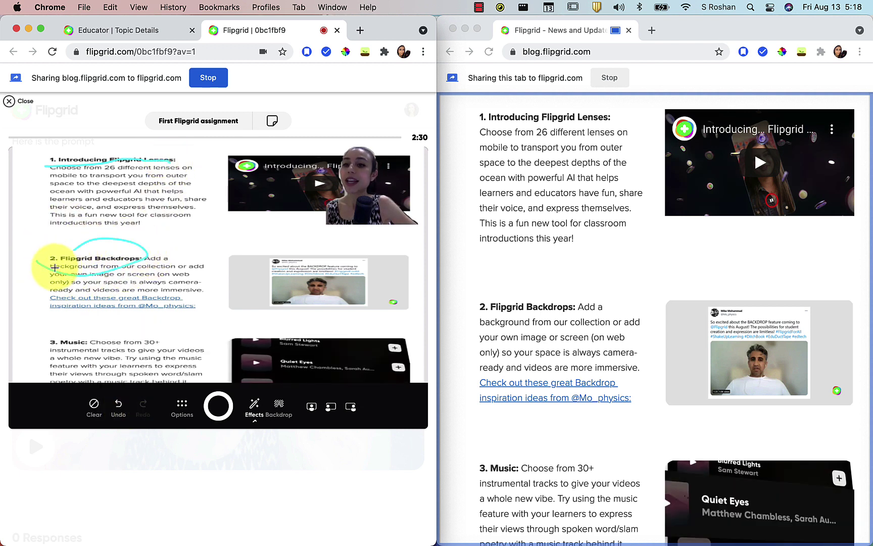
pyautogui.click(210, 347)
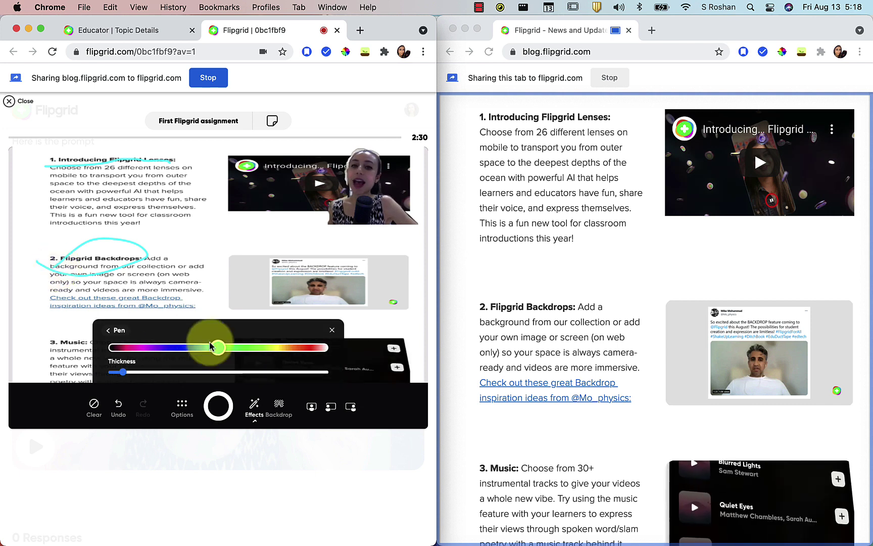
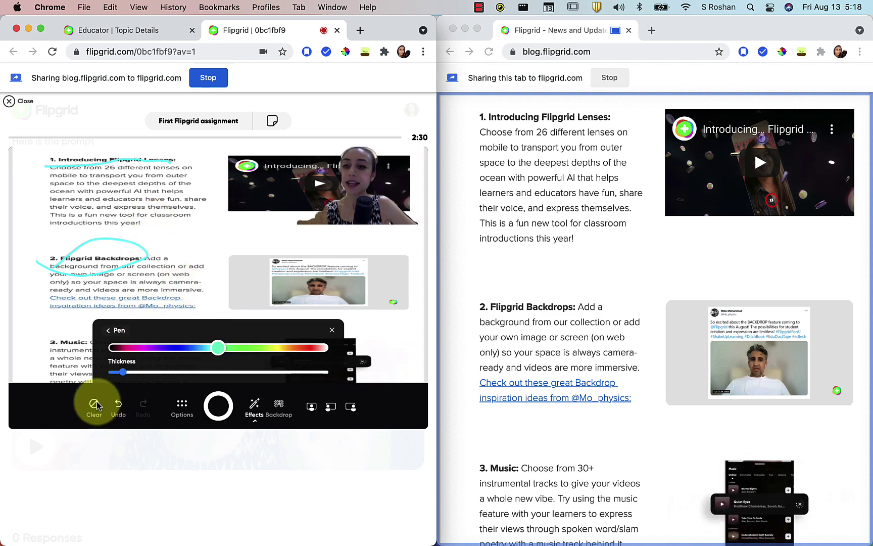
# Step: Clear the pen drawings and scroll the shared blog page to items 5 to 7
pyautogui.scroll(-2, 583, 374)
pyautogui.scroll(-8, 584, 374)
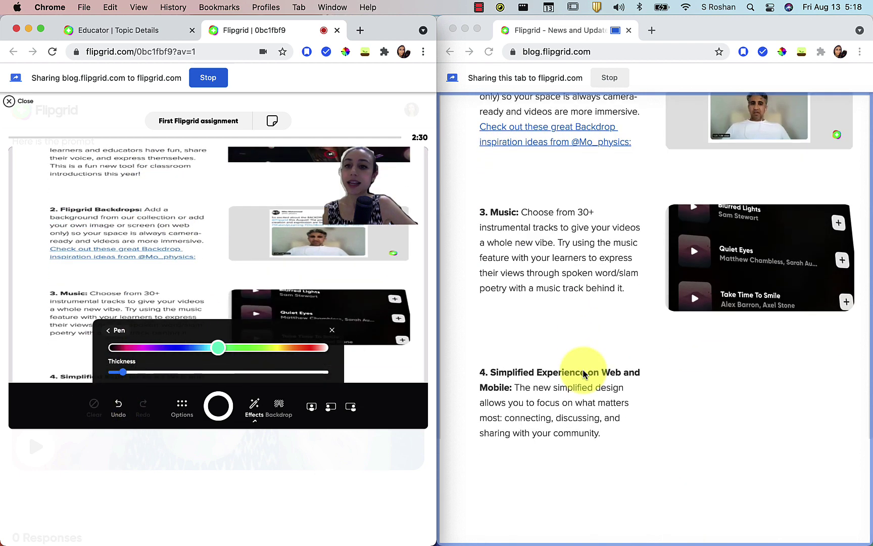
pyautogui.scroll(-1, 584, 374)
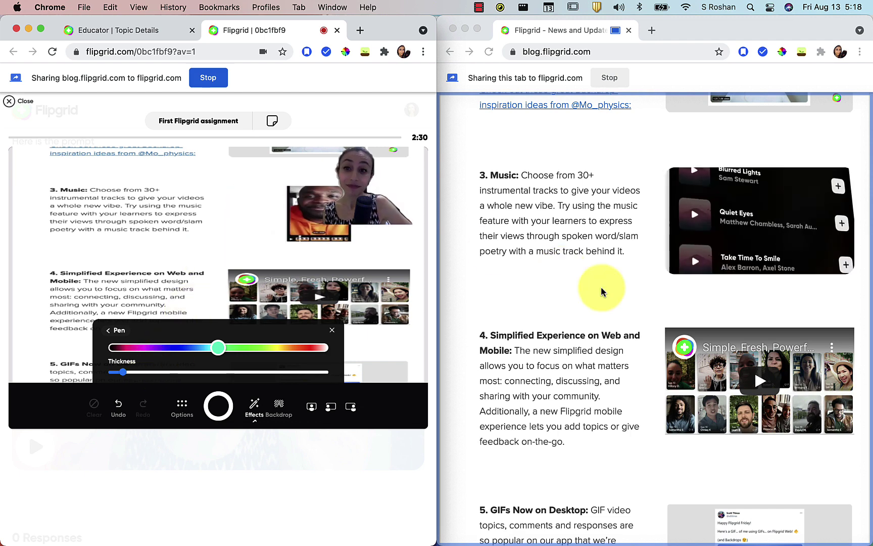
pyautogui.scroll(-6, 601, 292)
pyautogui.scroll(-3, 601, 292)
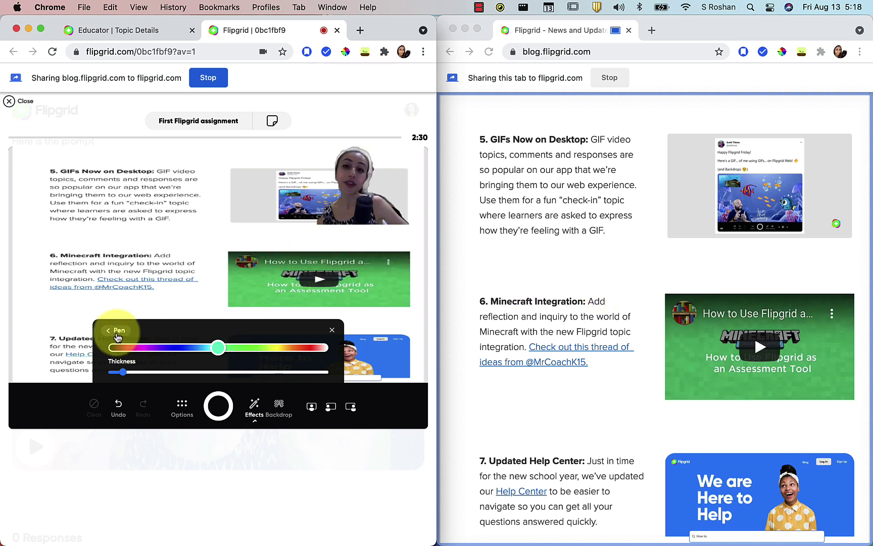
# Step: Try the presenter cutout centred and on the left, and move it to the upper-right corner of the shared page
pyautogui.click(312, 407)
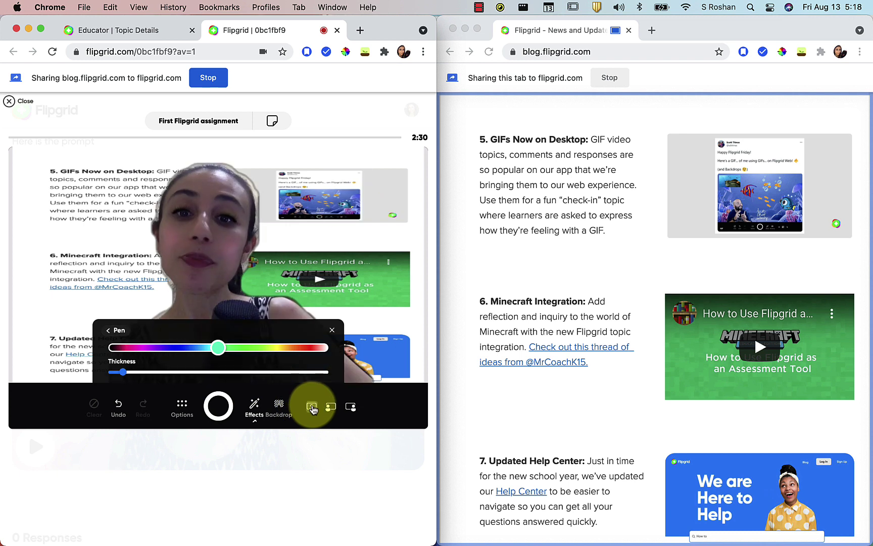
pyautogui.click(330, 409)
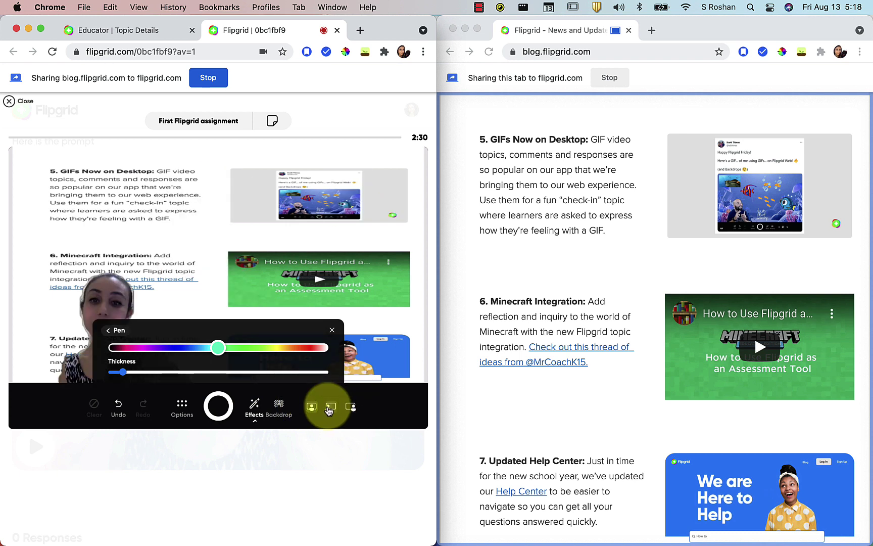
pyautogui.click(254, 404)
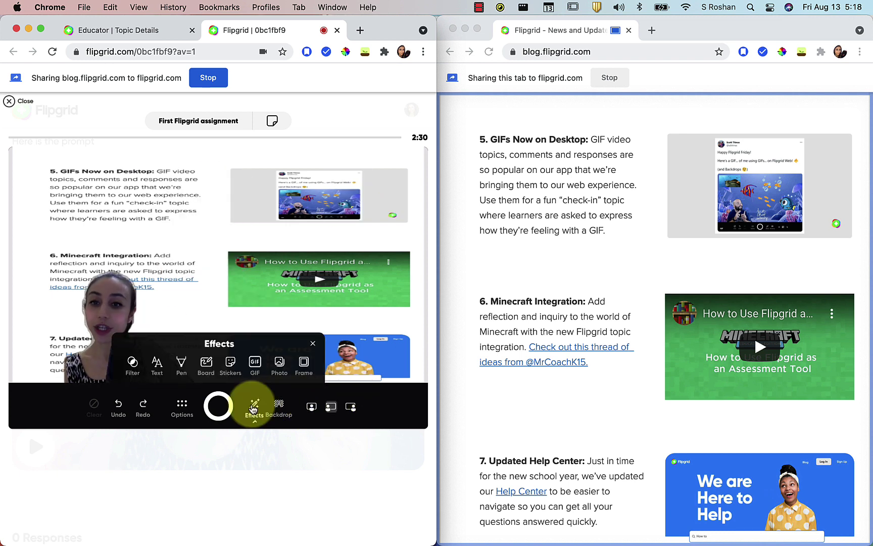
pyautogui.click(253, 407)
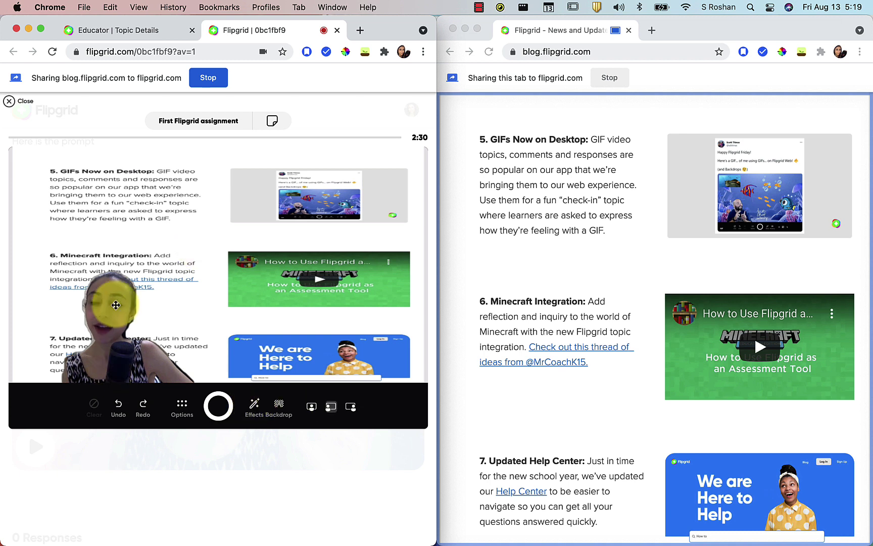
pyautogui.moveTo(111, 351); pyautogui.dragTo(359, 163)
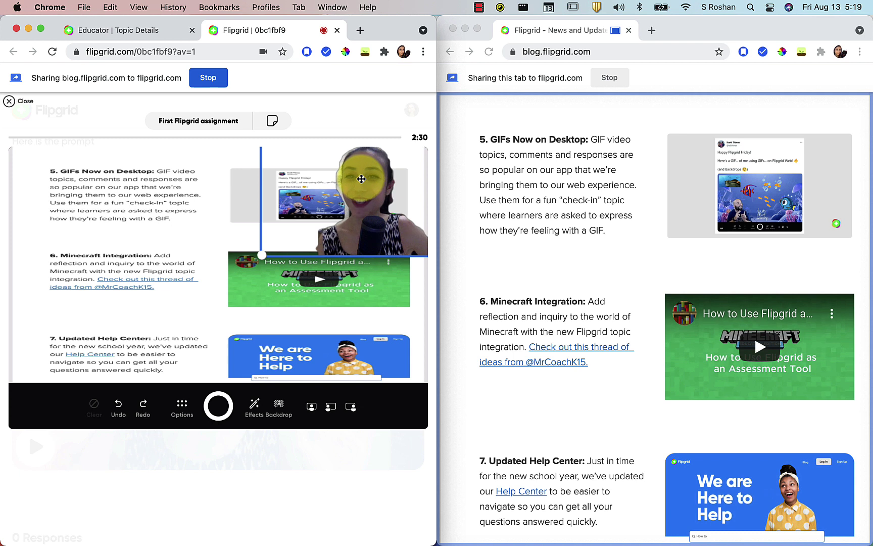
# Step: Widen the recorder window across the screen and clear the shared-tab backdrop
pyautogui.click(281, 406)
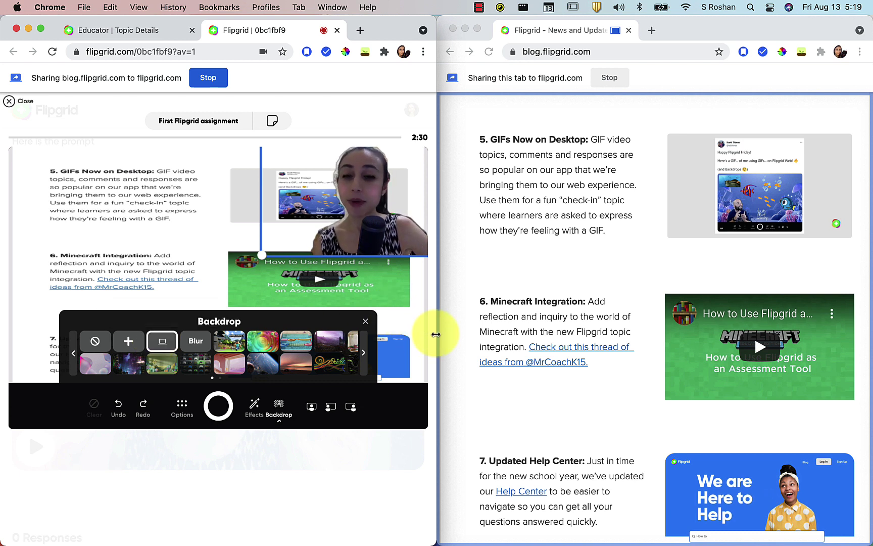
pyautogui.moveTo(438, 334); pyautogui.dragTo(855, 303)
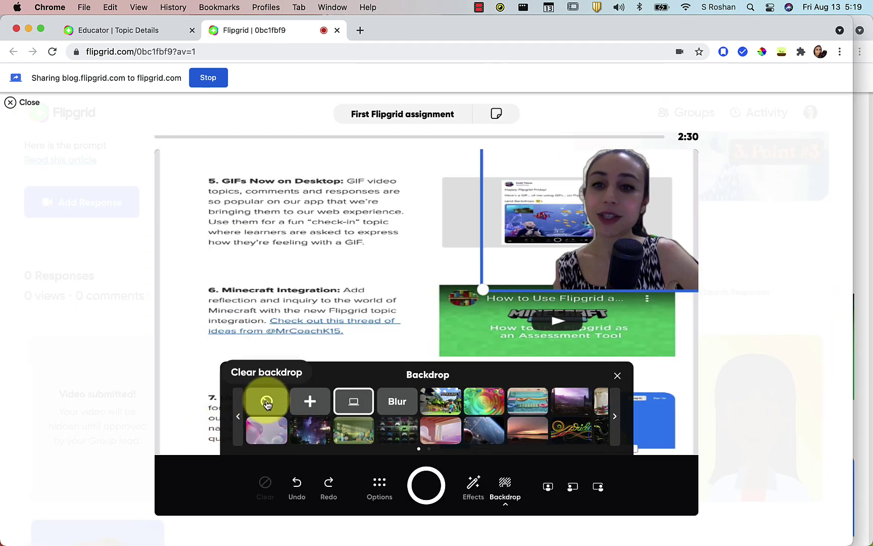
pyautogui.click(266, 402)
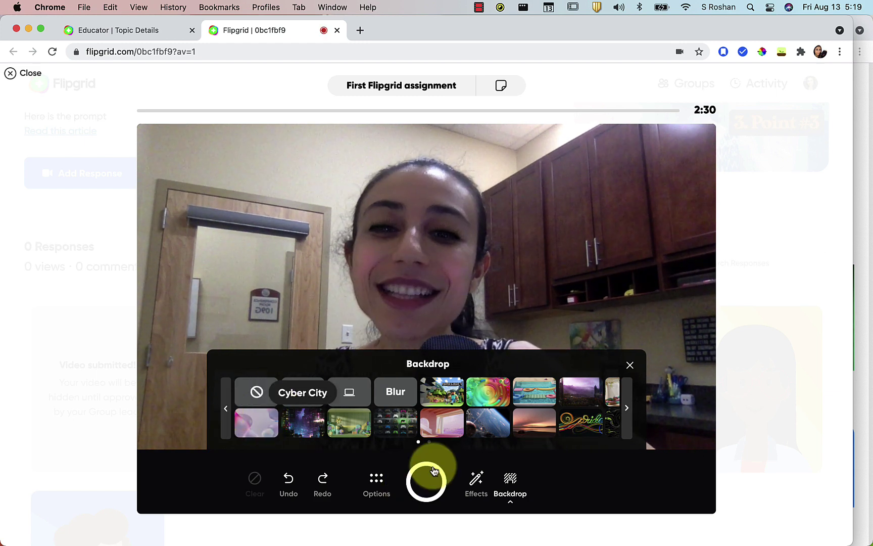
# Step: Close the backdrop choices, view the video upload area of the Upload clip option, and return to the camera
pyautogui.click(509, 481)
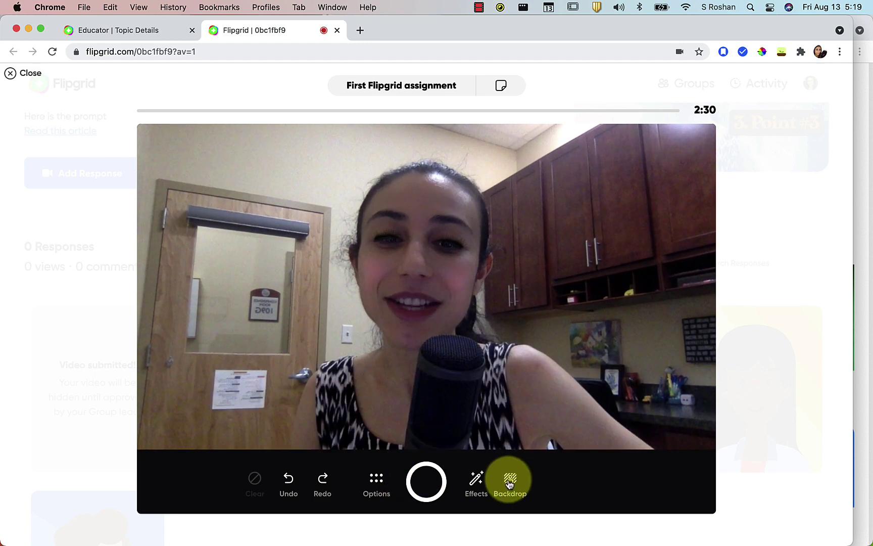
pyautogui.click(378, 480)
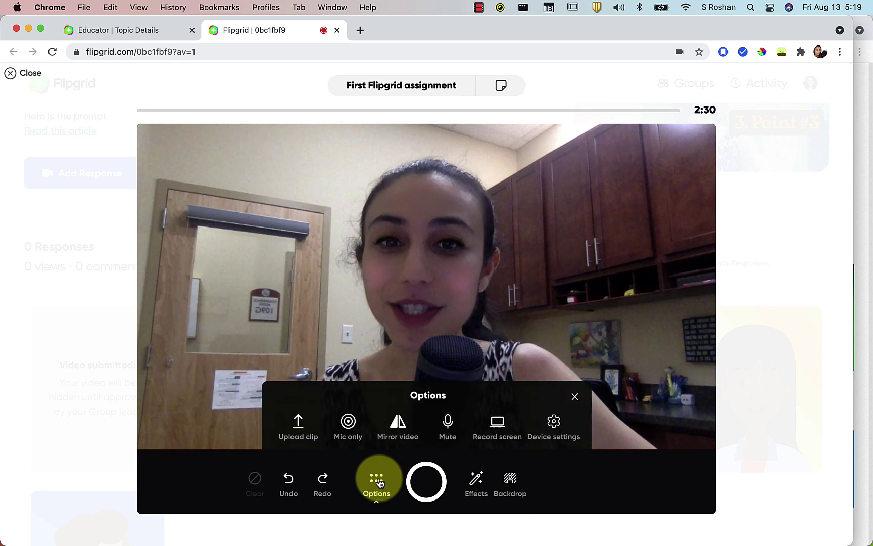
pyautogui.click(297, 423)
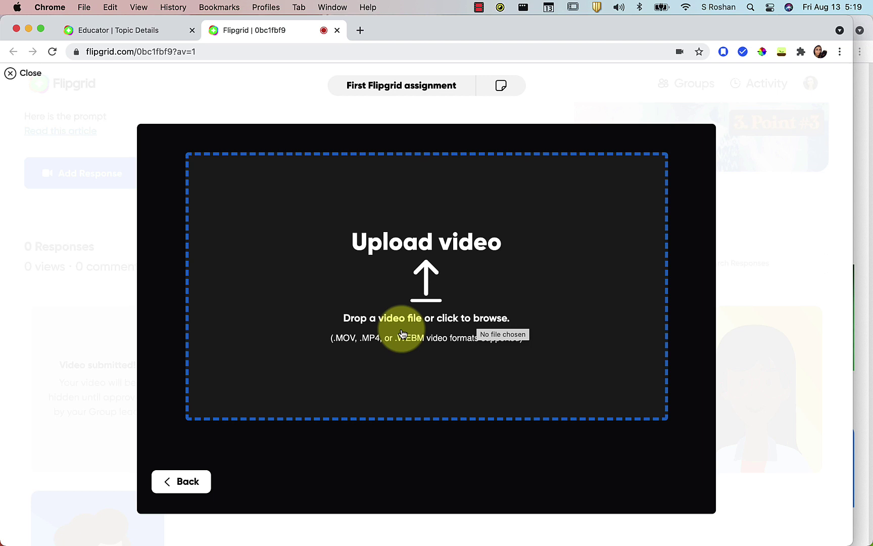
pyautogui.click(182, 493)
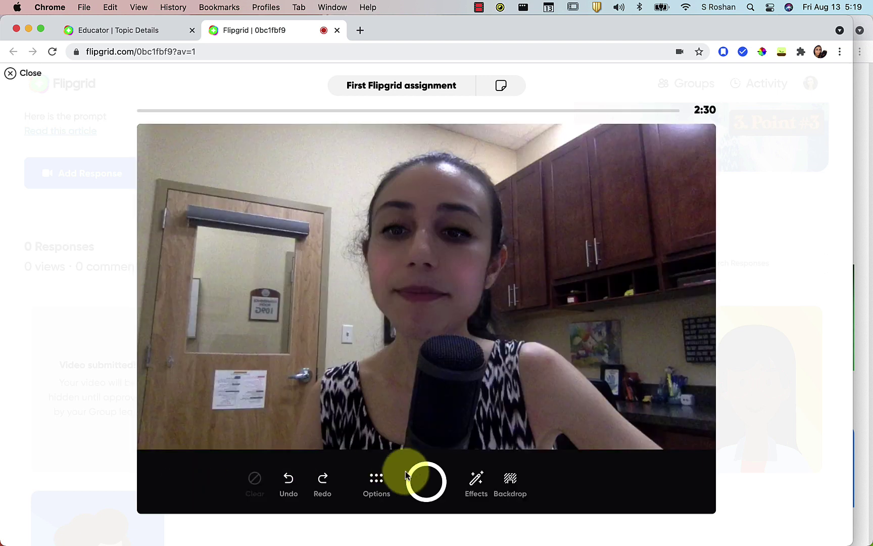
# Step: Try the Mic only recording option, and return to the camera with Mirror video turned on
pyautogui.click(374, 484)
pyautogui.click(347, 430)
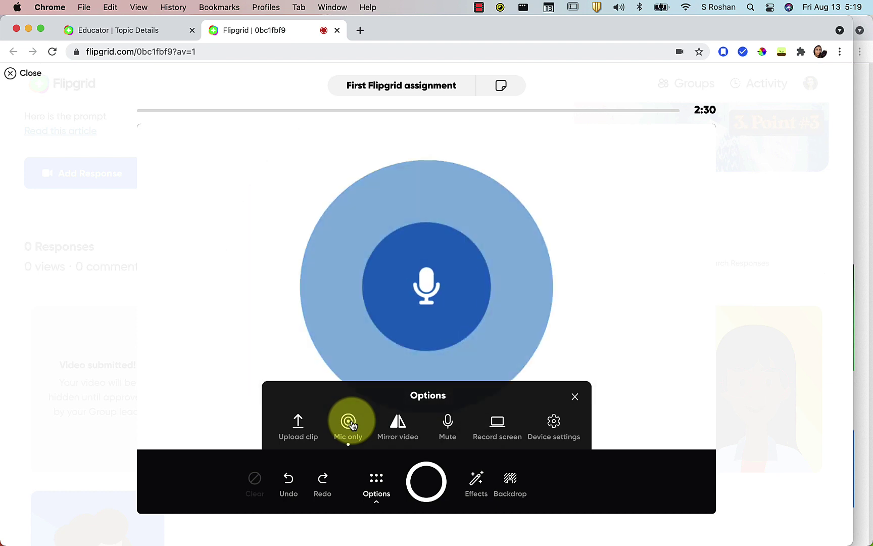
pyautogui.click(348, 421)
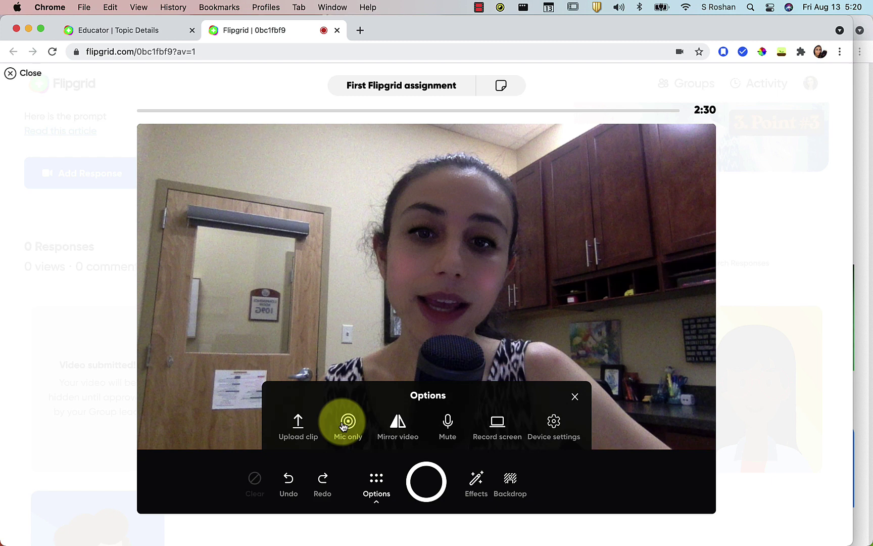
pyautogui.click(342, 426)
pyautogui.click(398, 422)
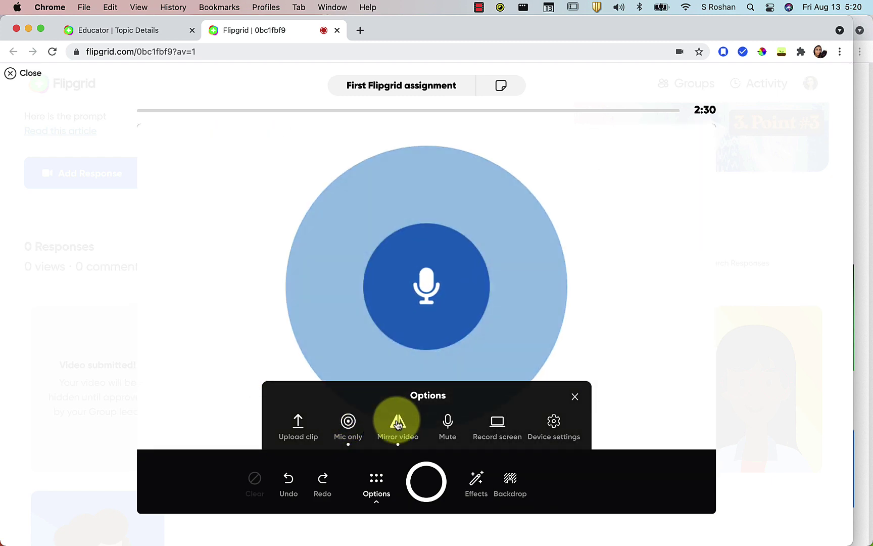
pyautogui.click(343, 422)
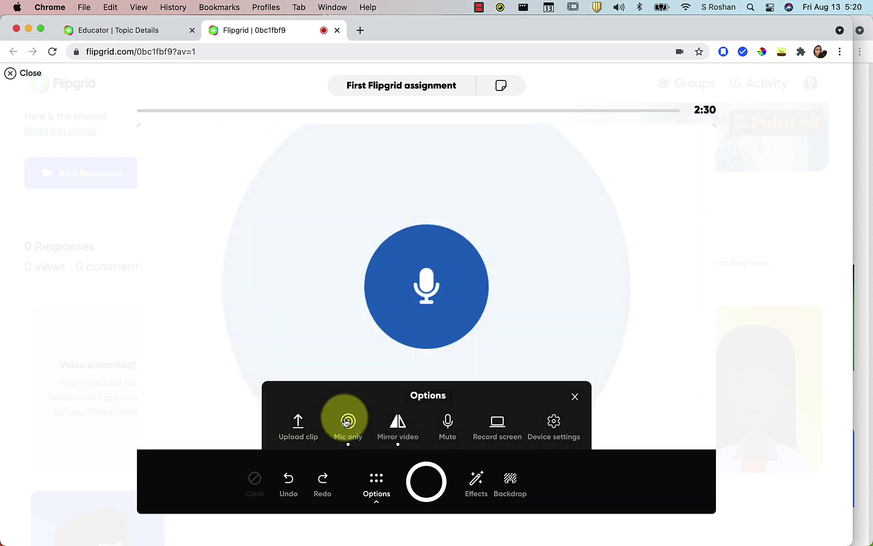
# Step: Compare the camera image with Mirror video on and off, leaving mirroring off
pyautogui.click(400, 424)
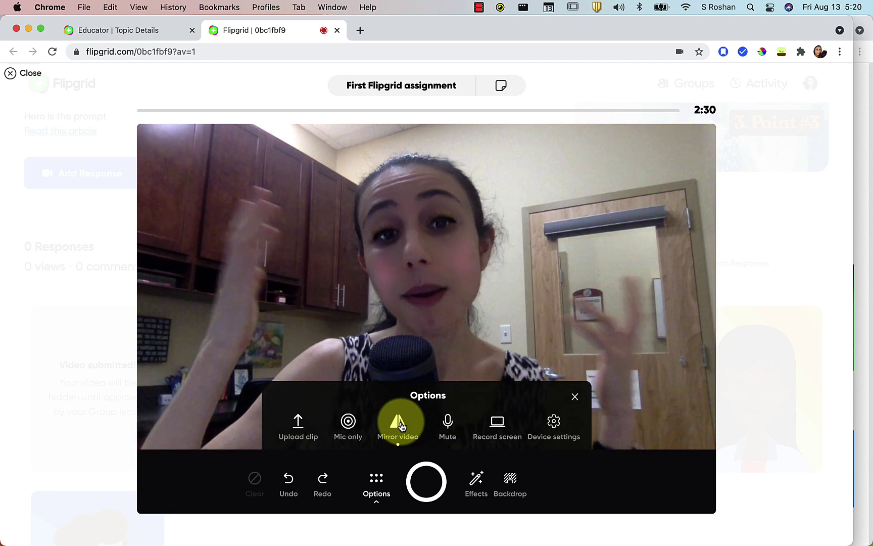
pyautogui.click(401, 425)
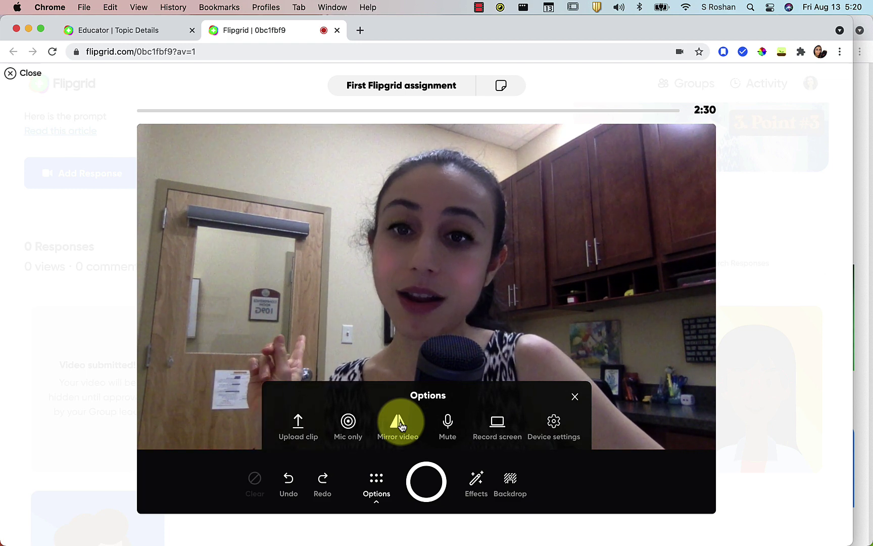
pyautogui.click(401, 426)
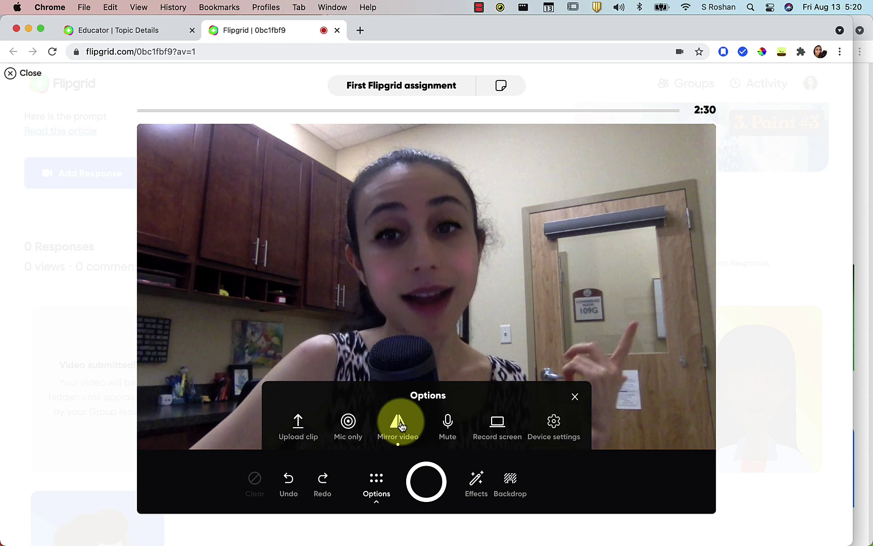
pyautogui.click(399, 429)
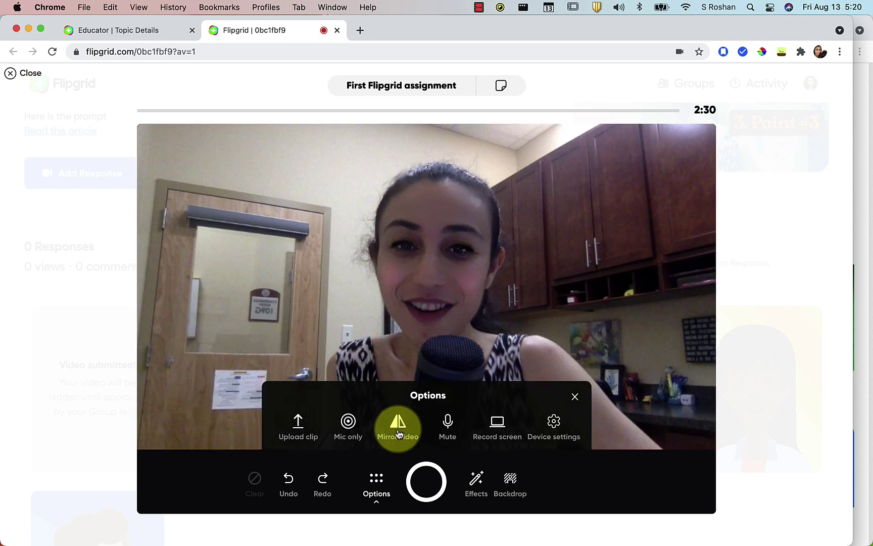
# Step: Try muting and unmuting the microphone, and open the camera choices of the Record screen option
pyautogui.click(442, 426)
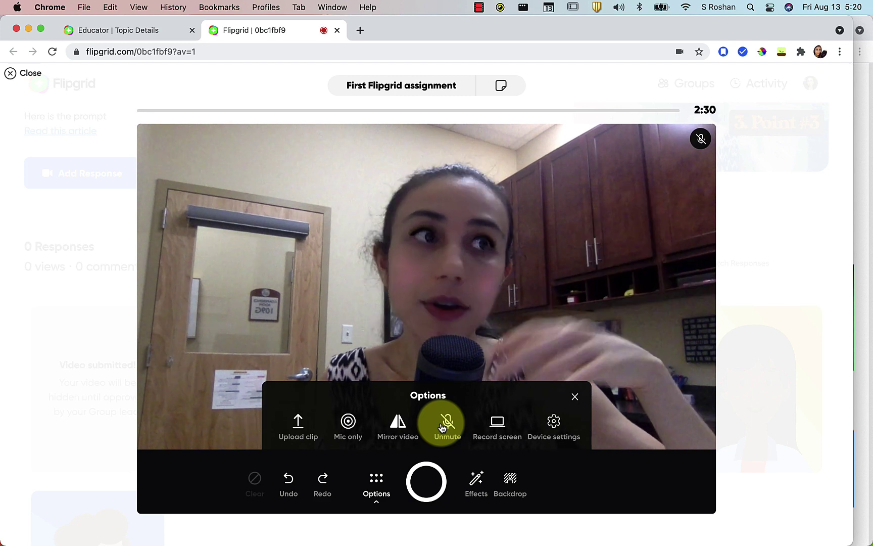
pyautogui.click(442, 427)
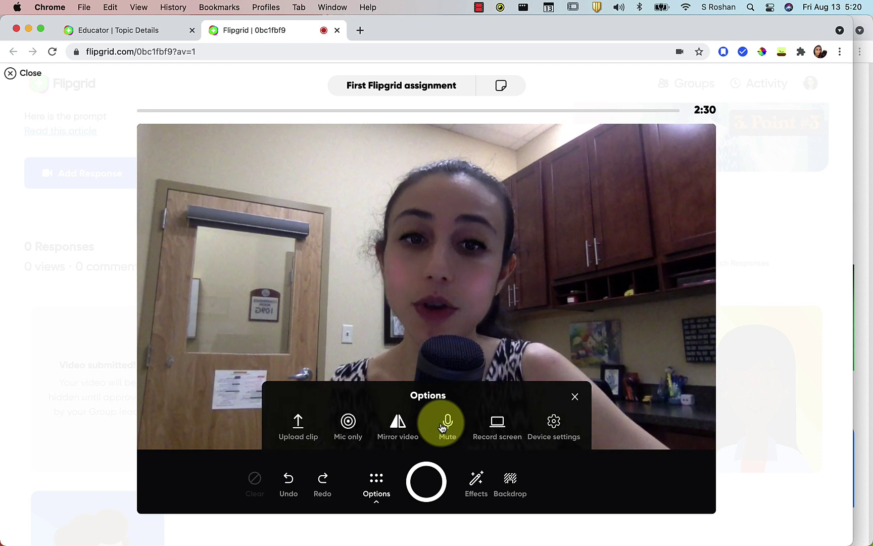
pyautogui.click(495, 427)
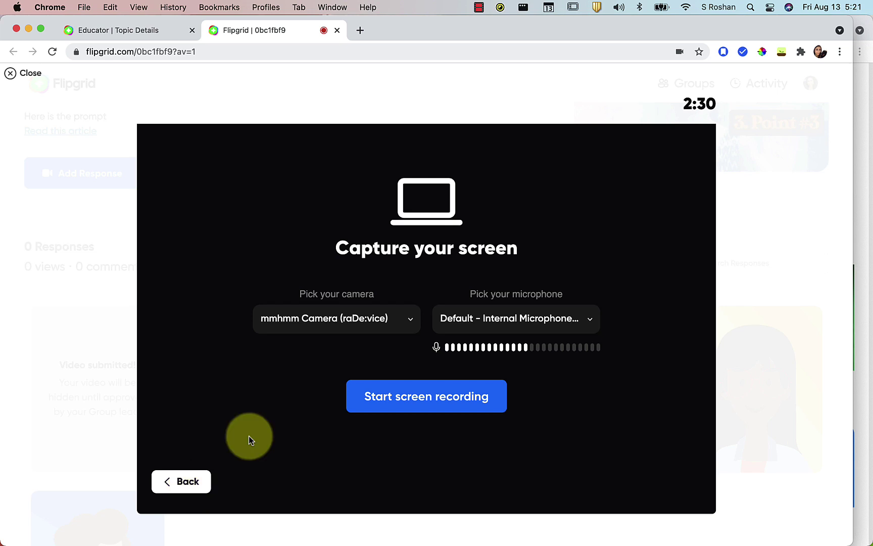
pyautogui.click(373, 328)
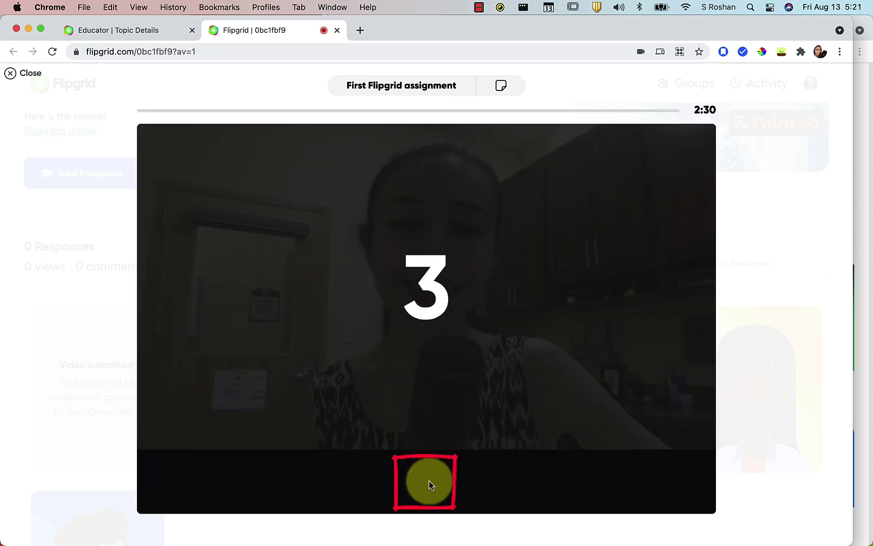
# Step: Record a few seconds of the response with the pink-and-blue filter on the camera, and pause the recording
pyautogui.click(429, 484)
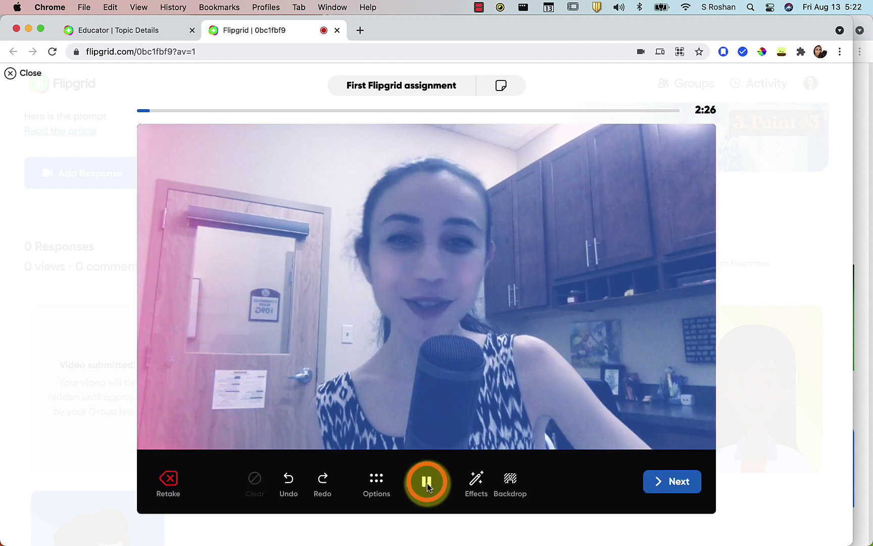
pyautogui.click(426, 484)
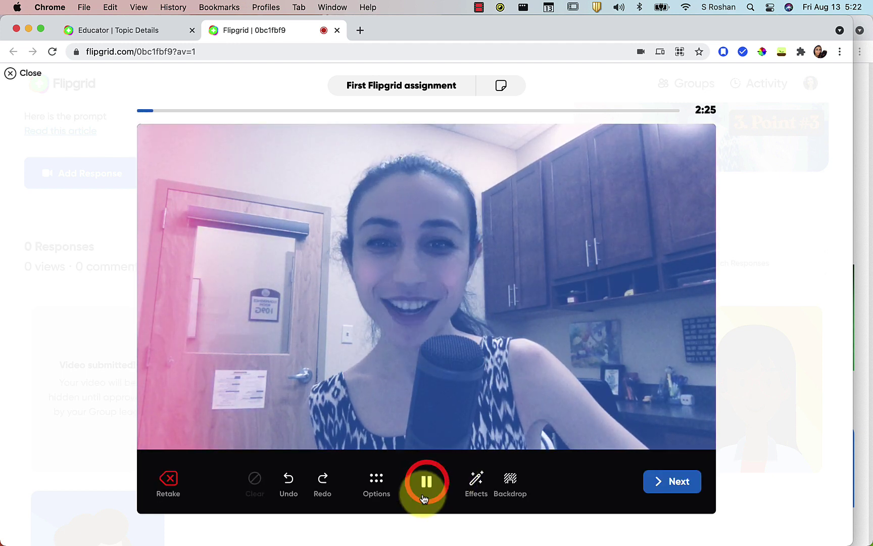
# Step: Add left-aligned text in the Party style reading "I hope you're enjoying my video!"
pyautogui.click(475, 480)
pyautogui.click(342, 426)
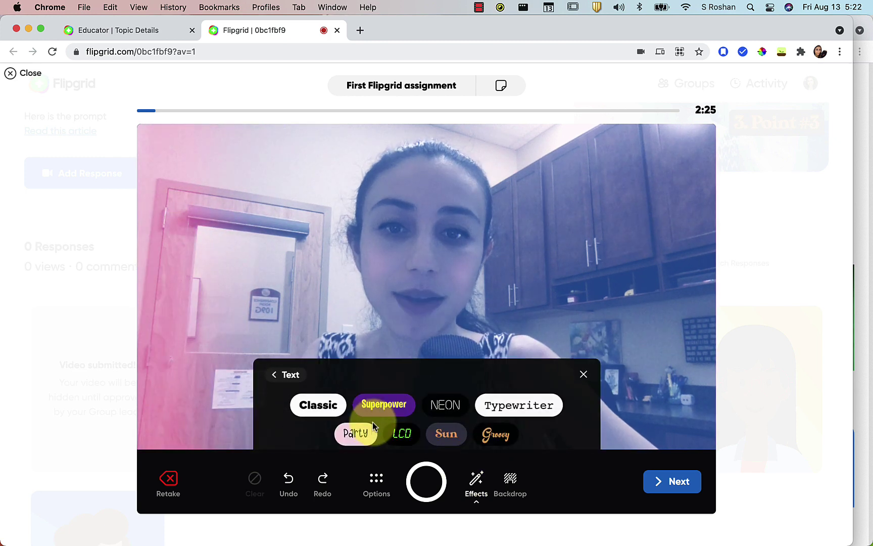
pyautogui.click(356, 429)
pyautogui.write("I hope you're enjoying my video!")
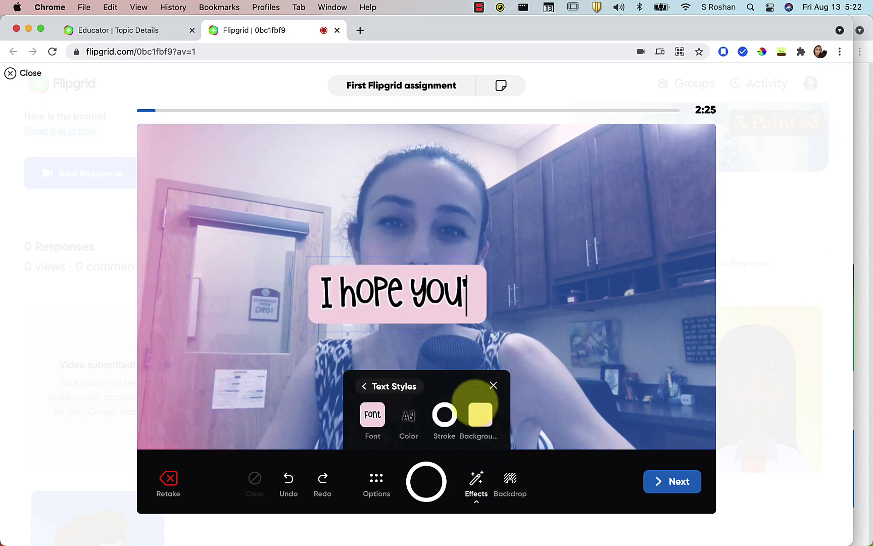
pyautogui.click(501, 415)
pyautogui.click(380, 428)
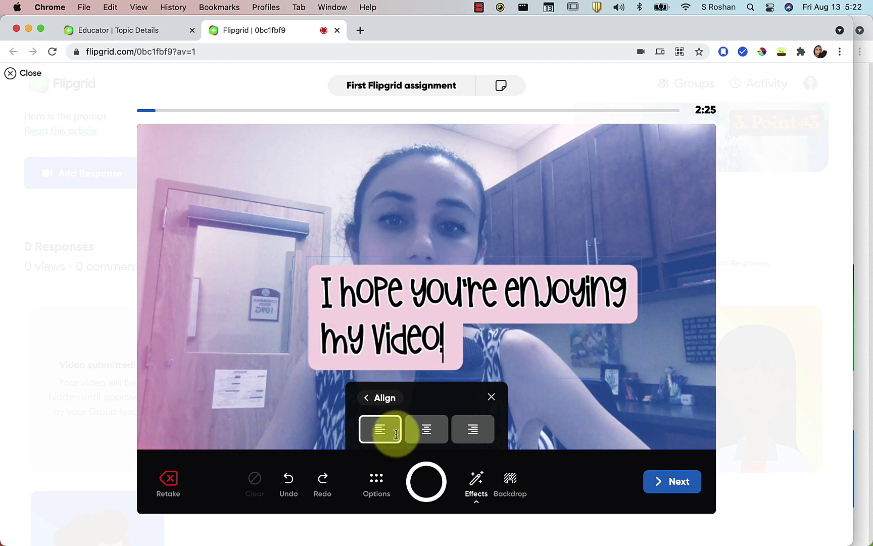
# Step: Move the caption to the upper-right corner of the video, shrink it, and record another short segment
pyautogui.click(409, 298)
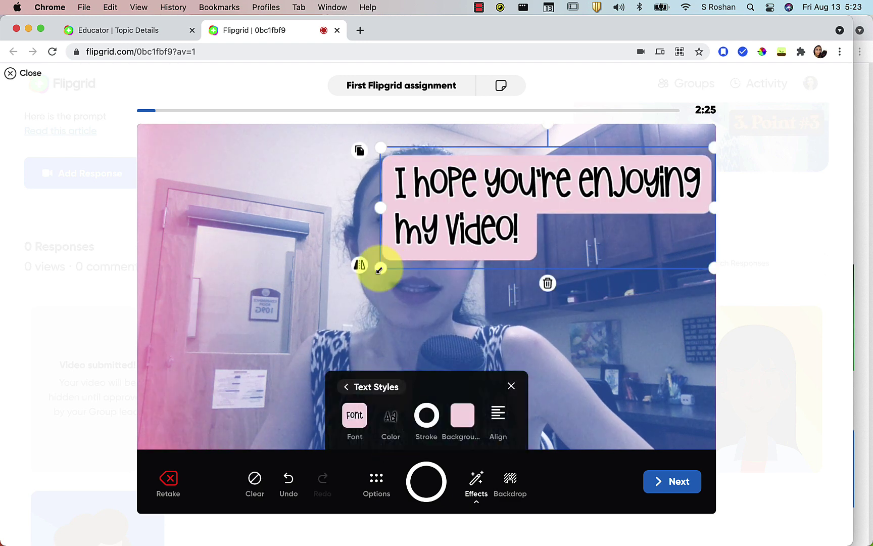
pyautogui.click(379, 269)
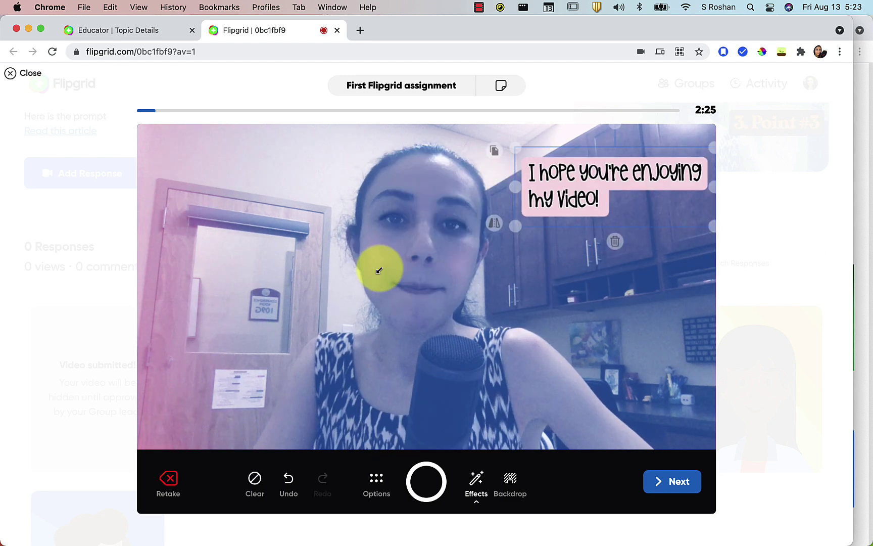
pyautogui.click(425, 483)
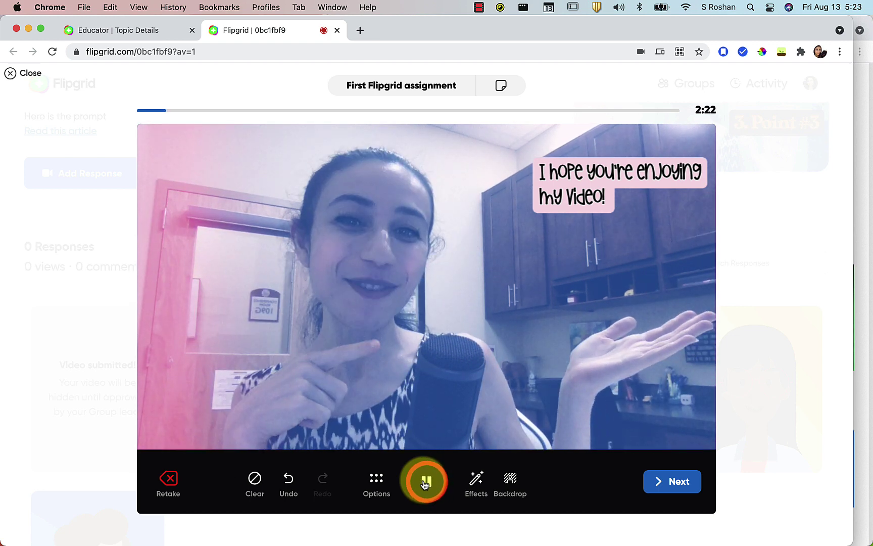
pyautogui.click(425, 482)
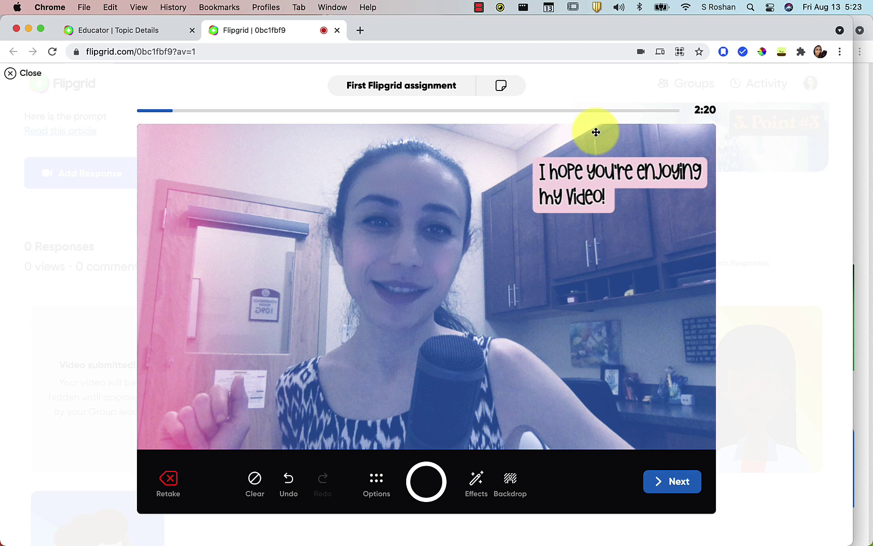
# Step: Duplicate the caption below the first one, reword it as "Let's look at backdrops one more time.", and record another short segment
pyautogui.click(541, 162)
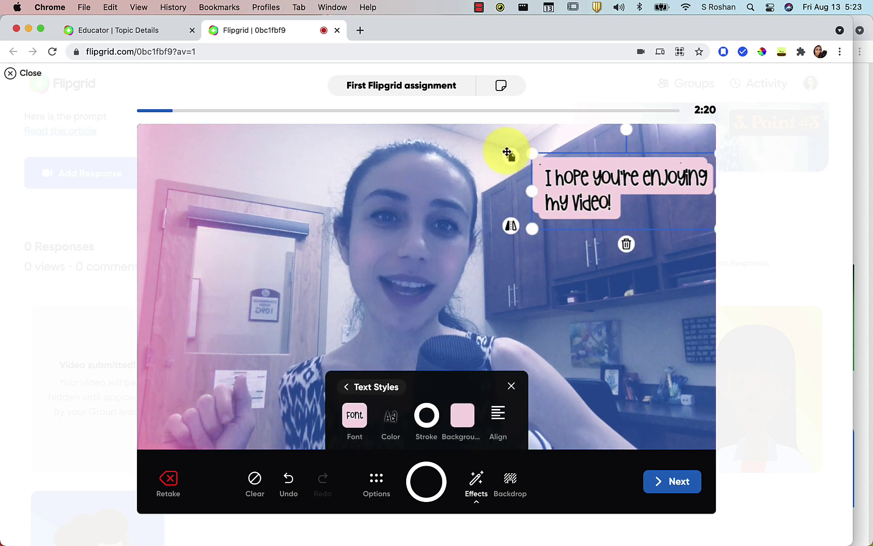
pyautogui.press('super+c')
pyautogui.press('super+v')
pyautogui.tripleClick(576, 256)
pyautogui.write("Let's look at")
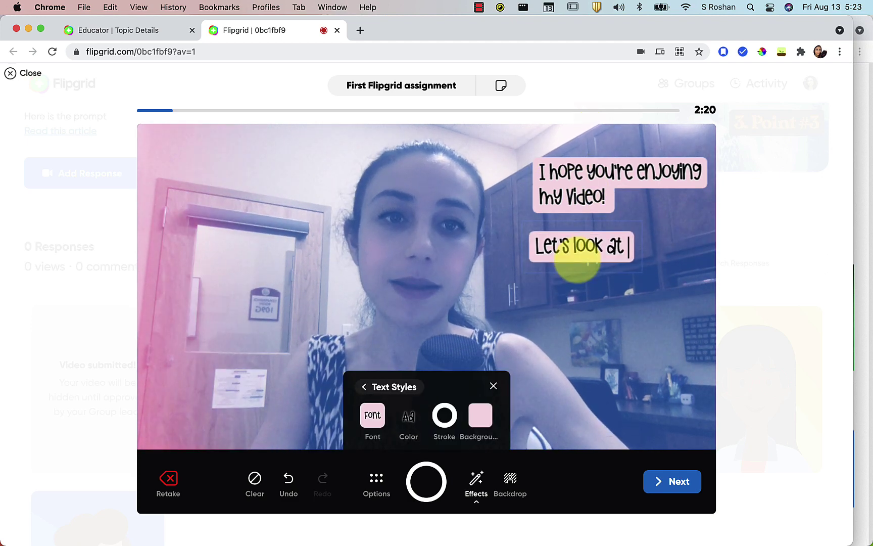
pyautogui.write(' backdrops one more time.')
pyautogui.click(426, 482)
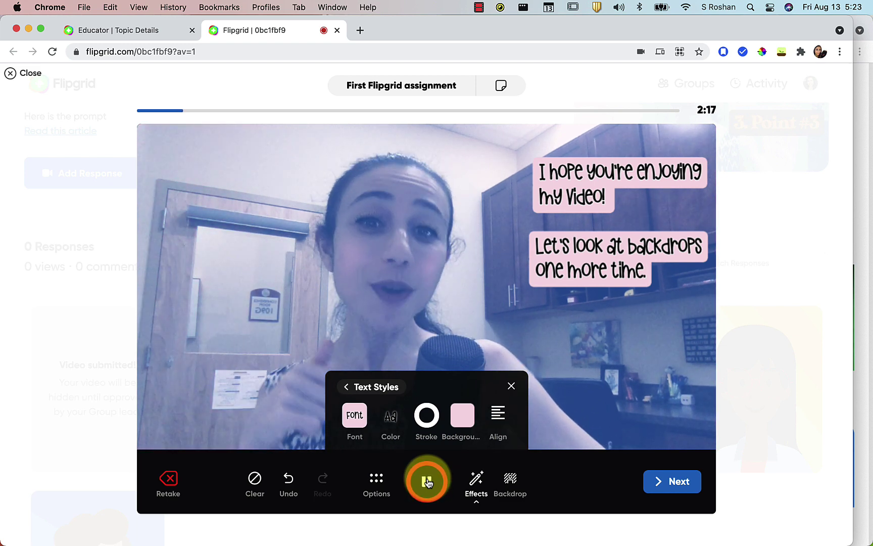
pyautogui.click(427, 482)
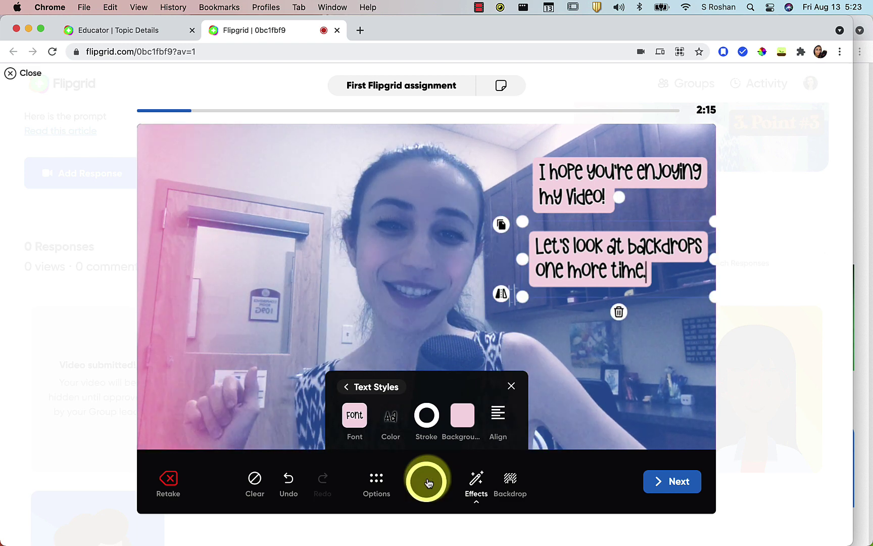
# Step: Apply the Rainbow Gumbo backdrop and record a segment, shifting the presenter cutout to the lower-left corner while recording
pyautogui.click(508, 483)
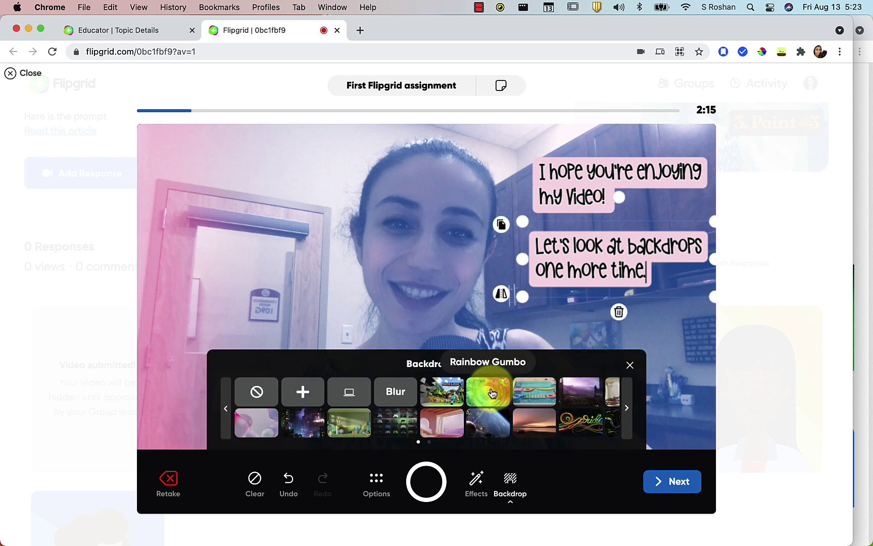
pyautogui.click(491, 393)
pyautogui.click(426, 482)
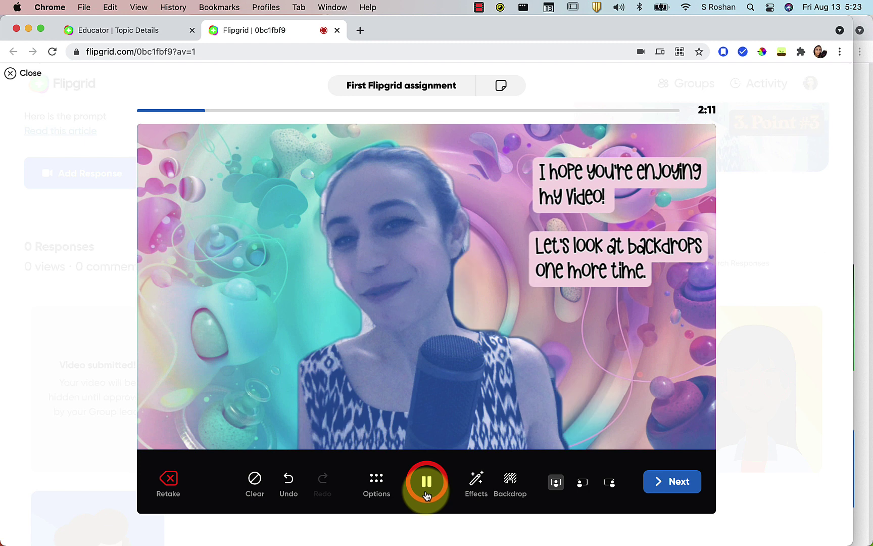
pyautogui.click(584, 480)
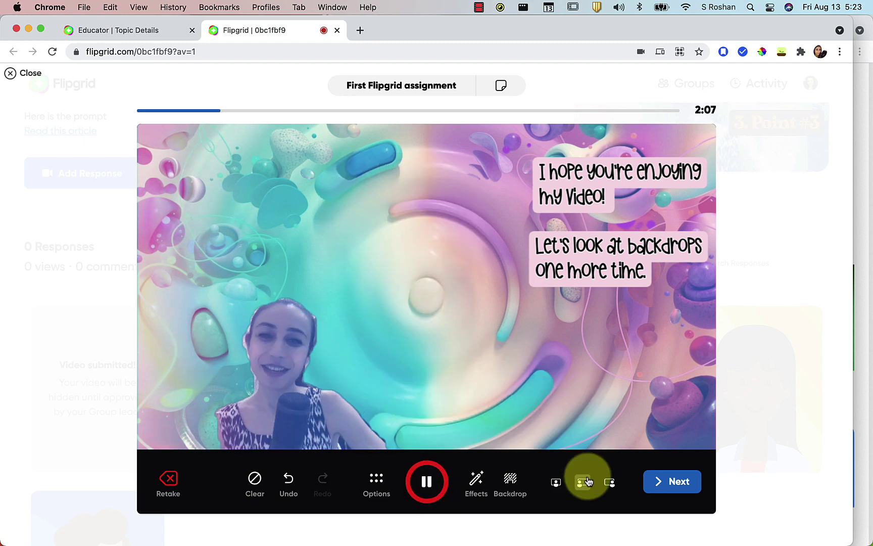
pyautogui.click(426, 483)
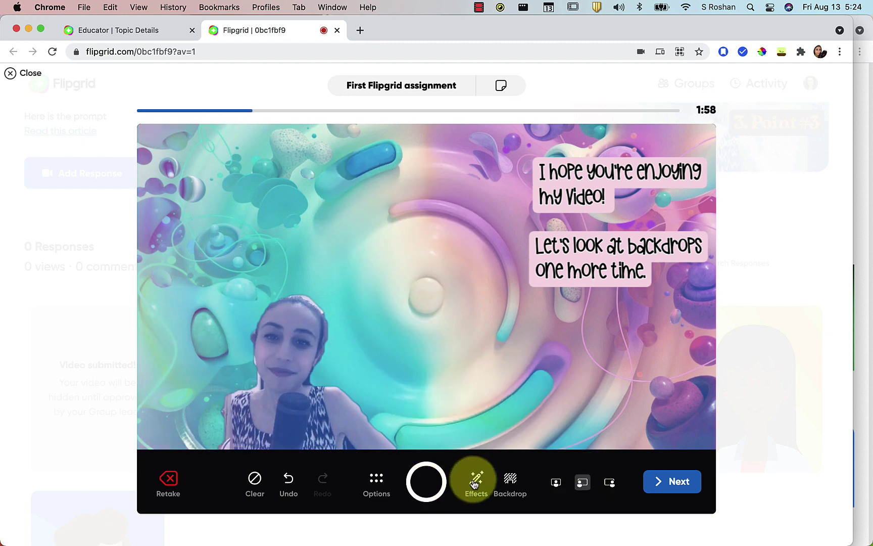
# Step: Proceed to the review screen and play back the recorded response
pyautogui.click(662, 480)
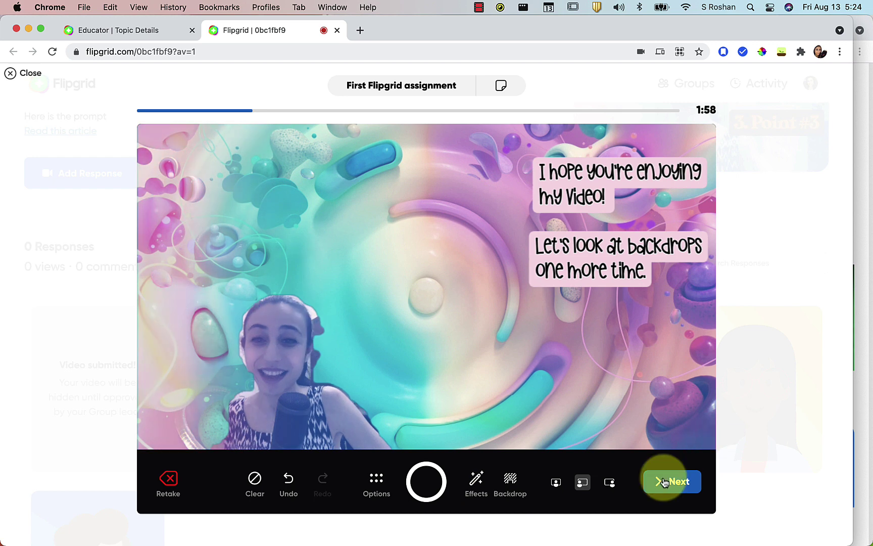
pyautogui.click(159, 436)
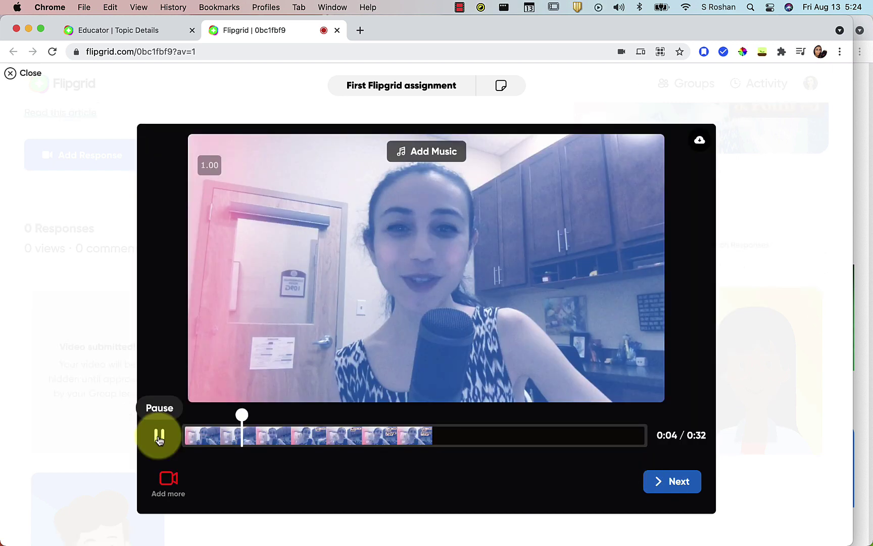
# Step: Record an additional short clip for the response and return to the review screen
pyautogui.click(159, 436)
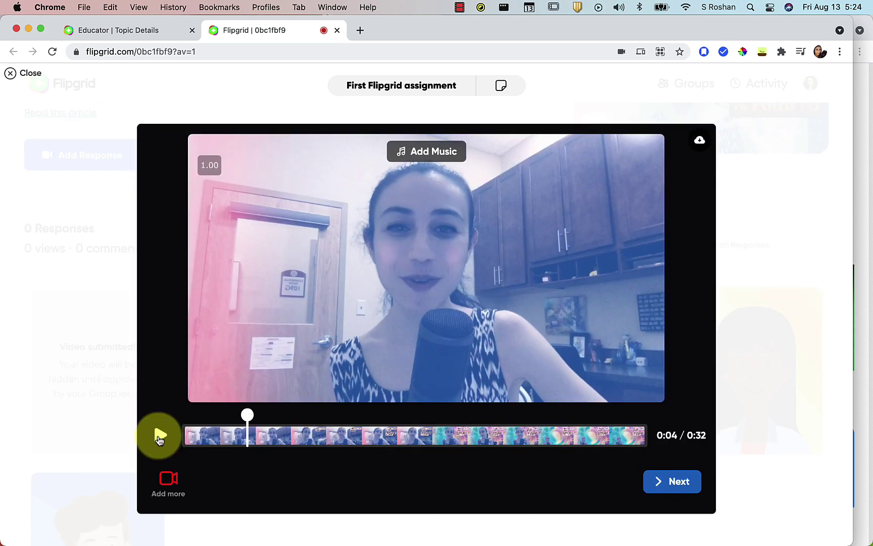
pyautogui.click(168, 477)
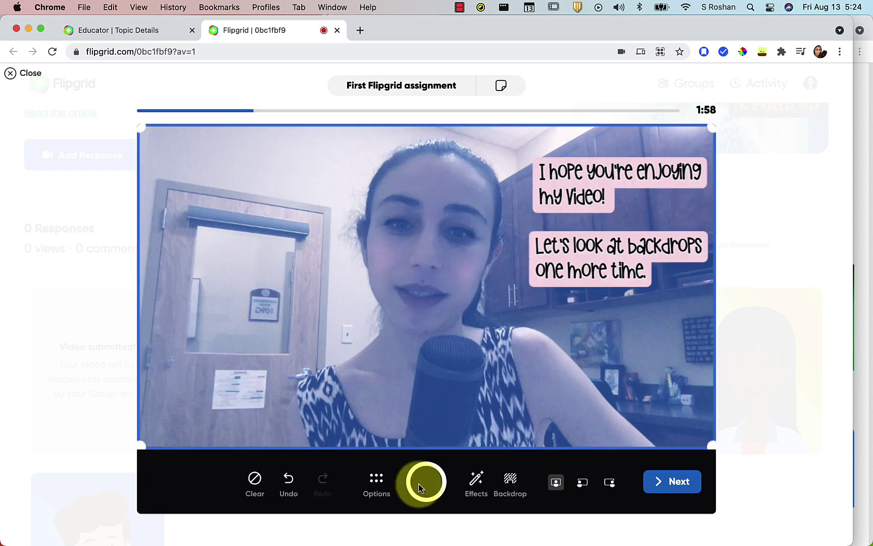
pyautogui.click(425, 483)
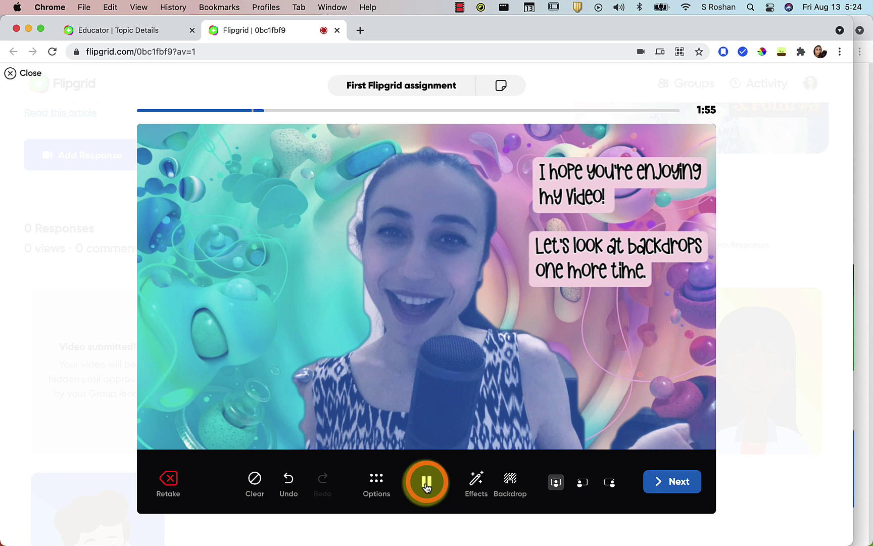
pyautogui.click(426, 482)
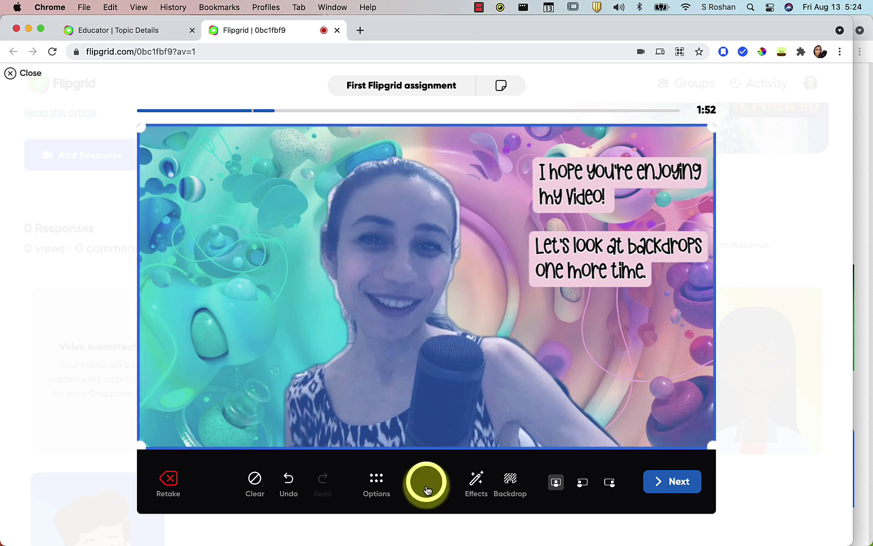
pyautogui.click(674, 482)
# Step: Try placing the new short clip ahead of the longer one in the timeline and return it to the end
pyautogui.click(159, 435)
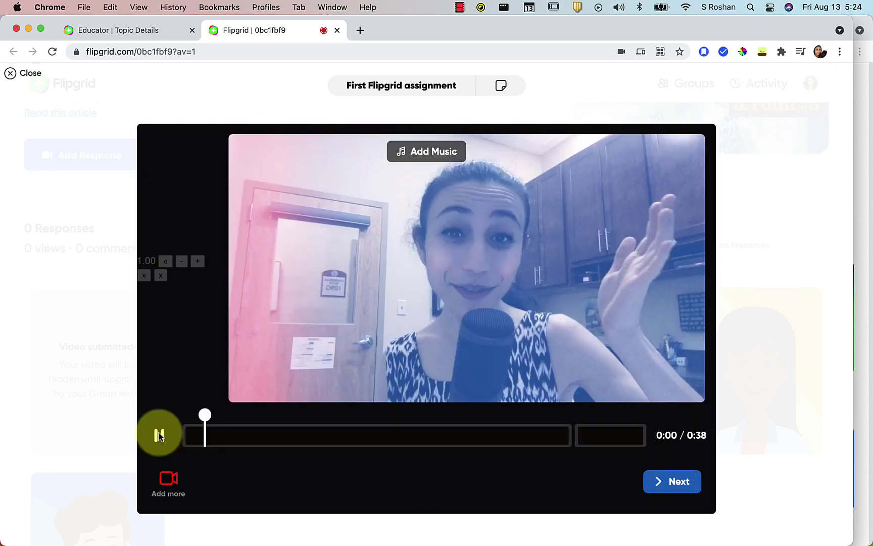
pyautogui.click(160, 435)
pyautogui.click(315, 438)
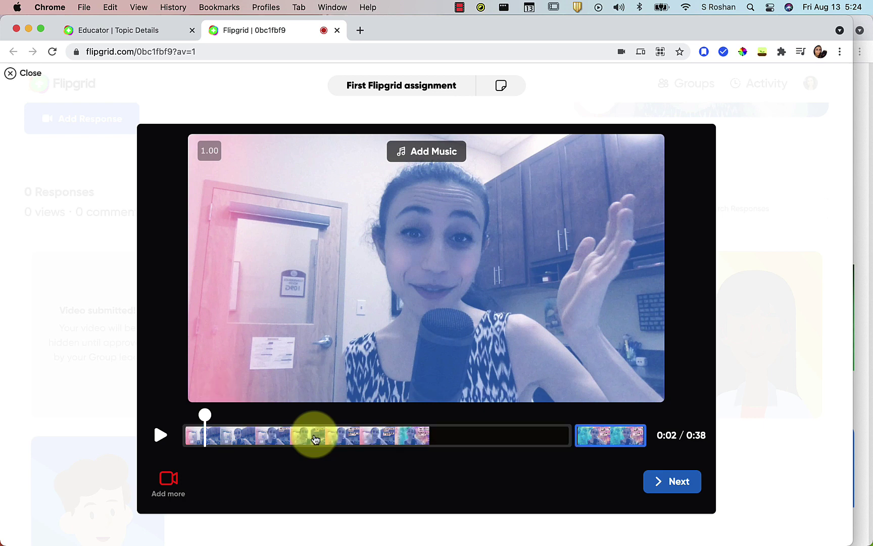
pyautogui.moveTo(610, 437); pyautogui.dragTo(186, 434)
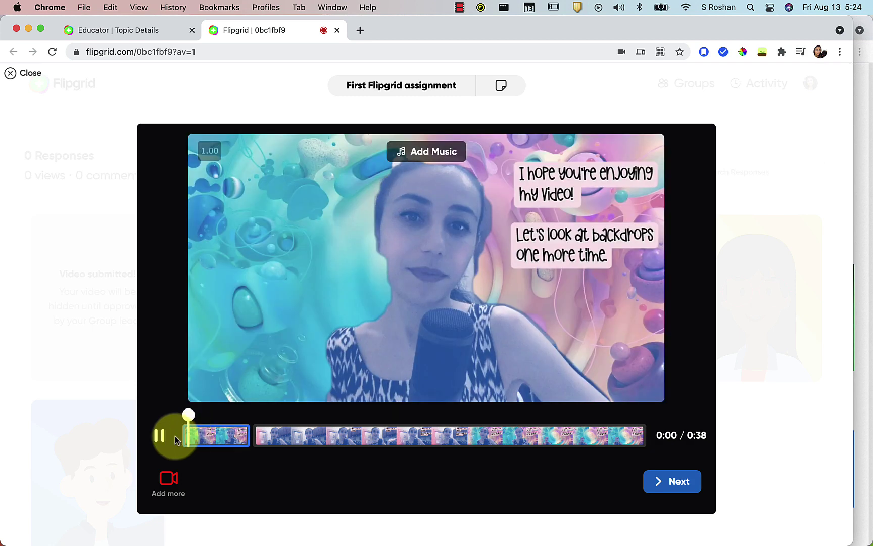
pyautogui.click(158, 434)
pyautogui.moveTo(218, 432); pyautogui.dragTo(608, 437)
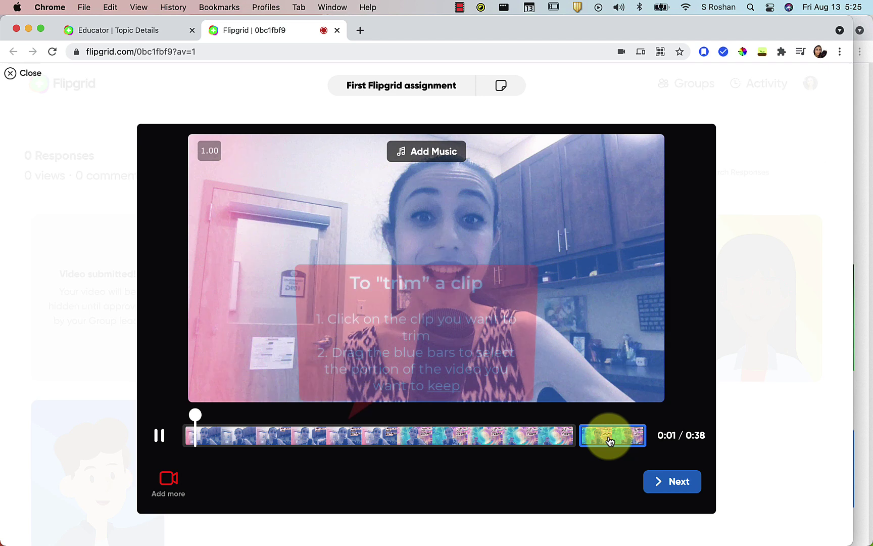
# Step: Trim the beginning of the second clip so that it starts at 0:01, and confirm the trim
pyautogui.click(609, 440)
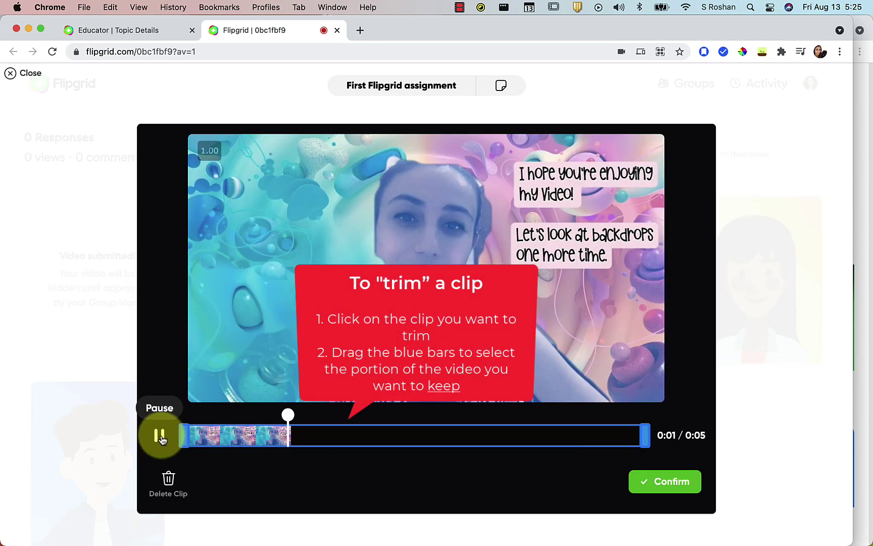
pyautogui.click(159, 436)
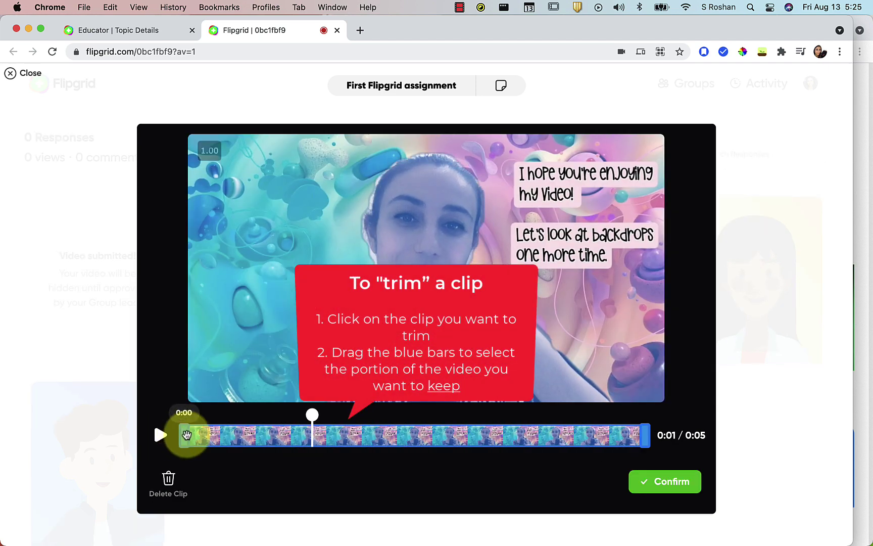
pyautogui.moveTo(187, 435); pyautogui.dragTo(300, 424)
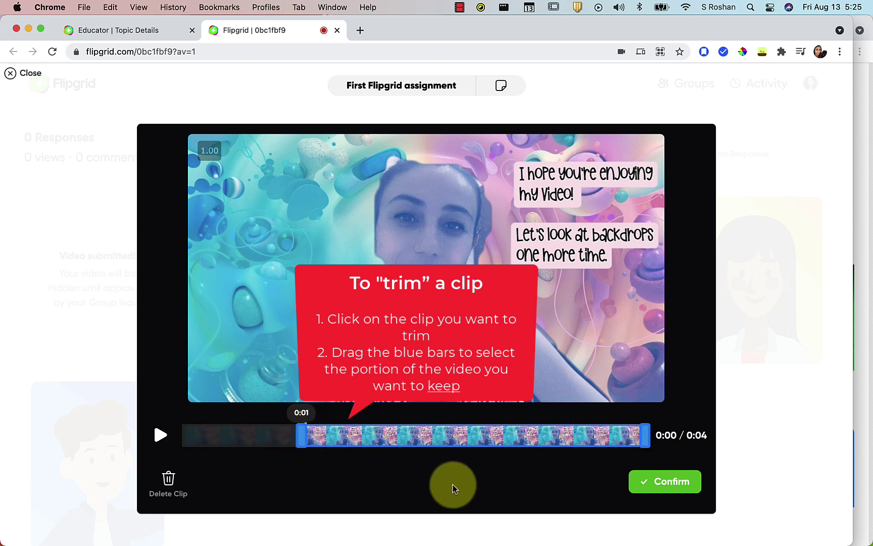
pyautogui.click(657, 480)
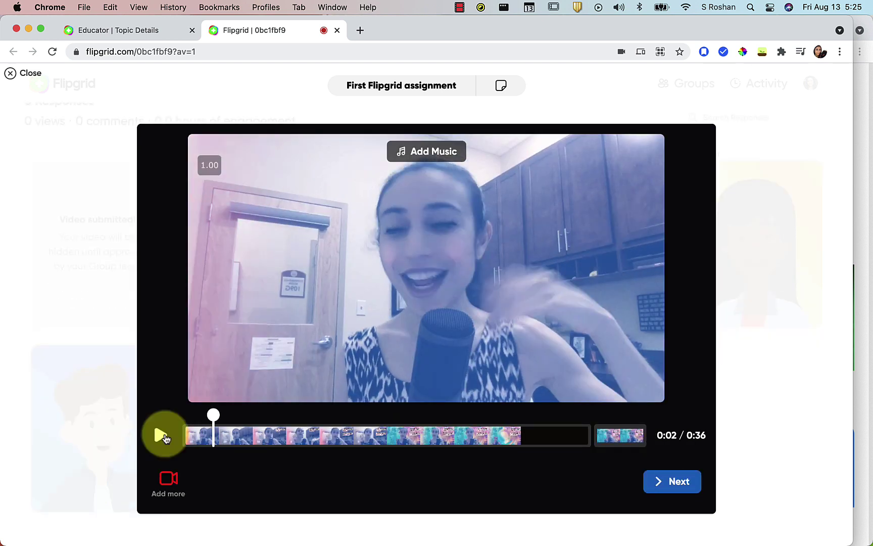
# Step: Add the Energetic music track "Use It" to the video and play it back from about 0:01
pyautogui.moveTo(213, 415); pyautogui.dragTo(198, 415)
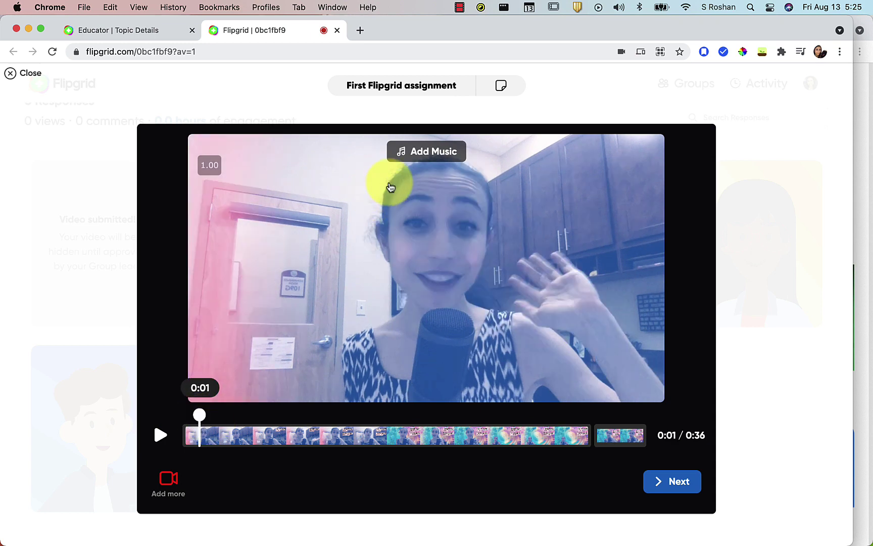
pyautogui.click(424, 156)
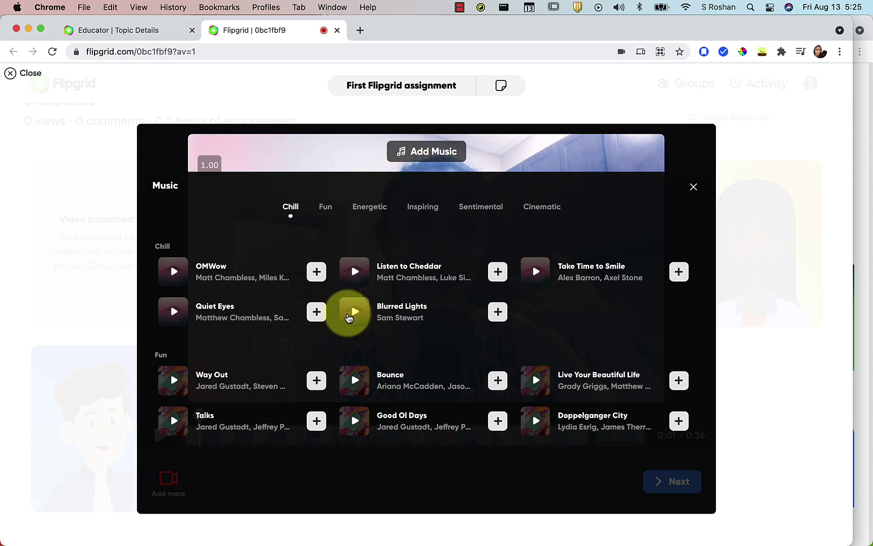
pyautogui.scroll(-5, 349, 315)
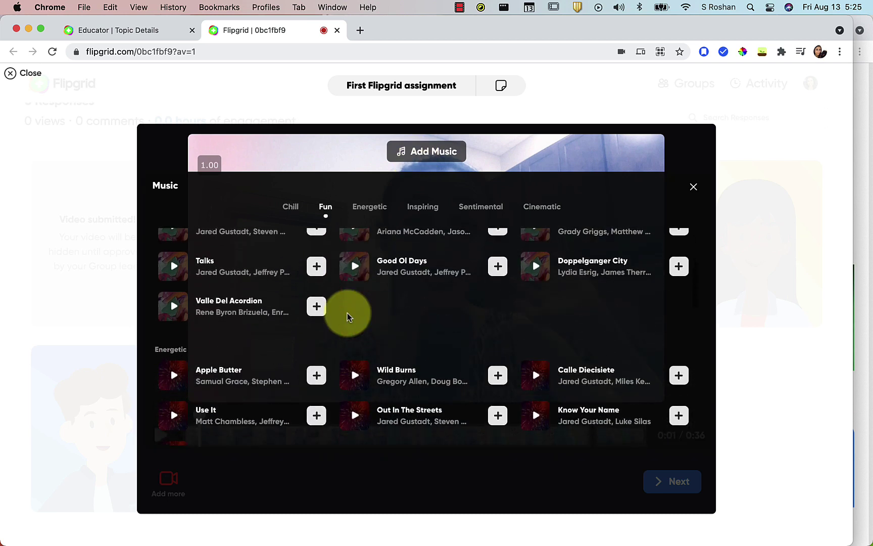
pyautogui.scroll(-2, 347, 313)
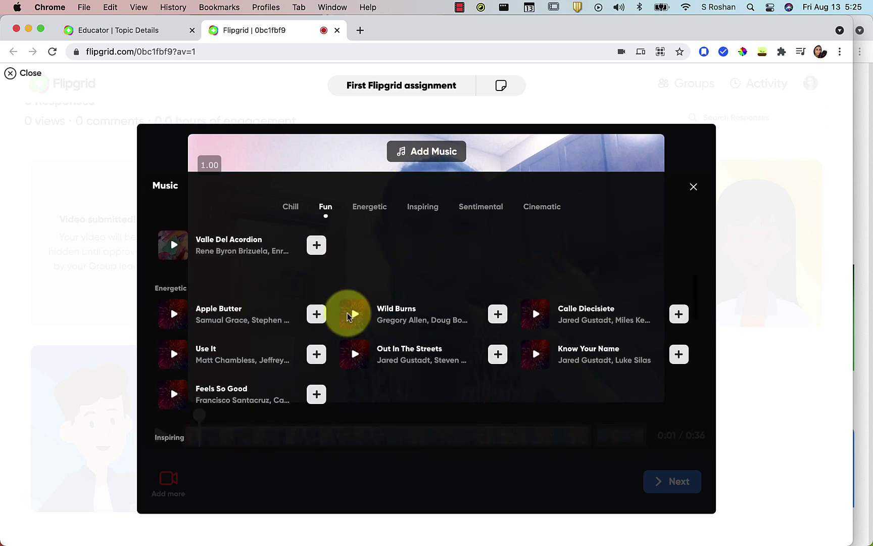
pyautogui.click(175, 394)
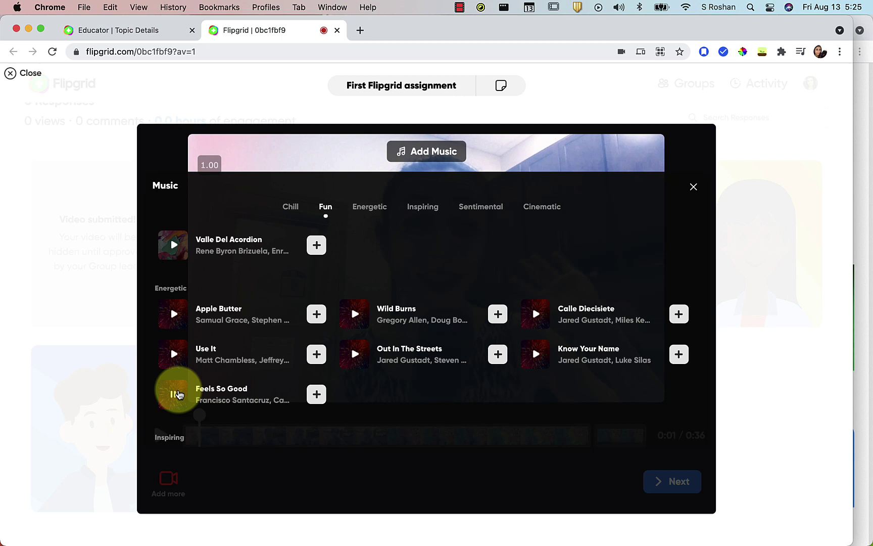
pyautogui.click(173, 355)
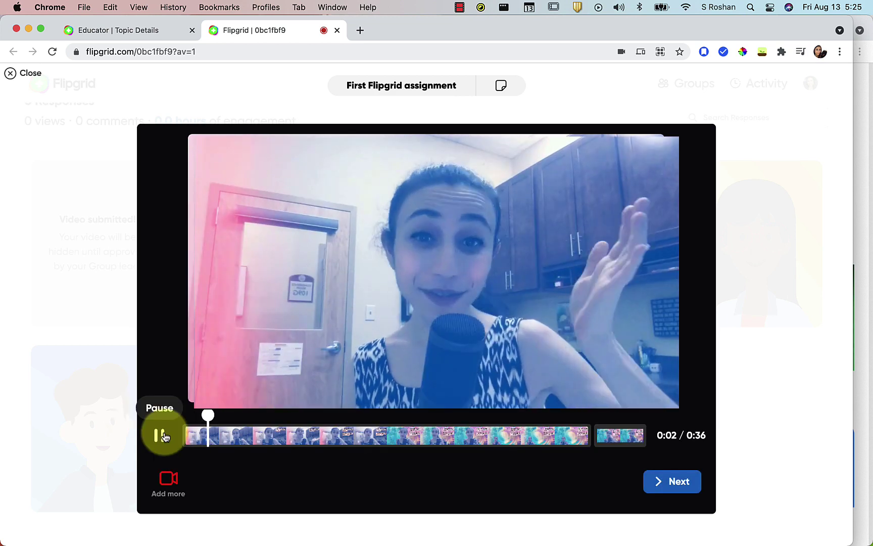
pyautogui.click(163, 435)
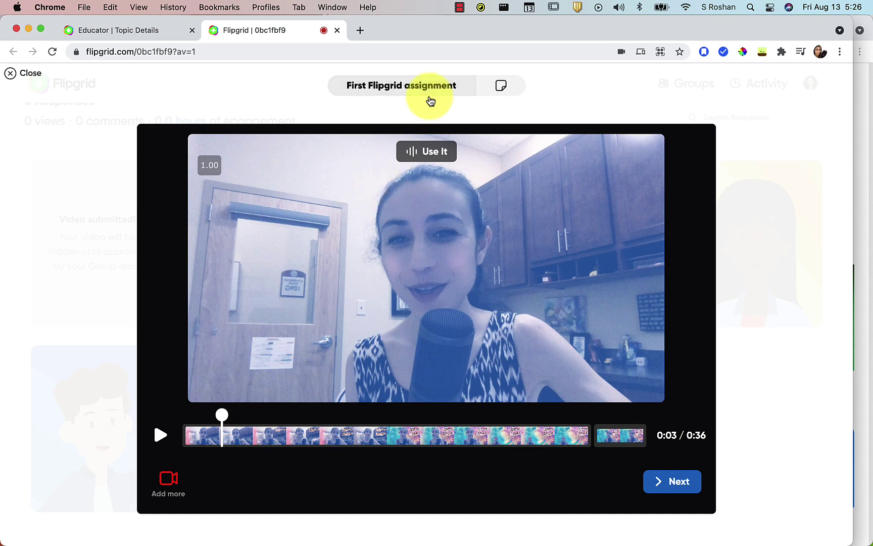
# Step: Examine the volume and removal options of the added "Use It" track and close the music library
pyautogui.click(423, 155)
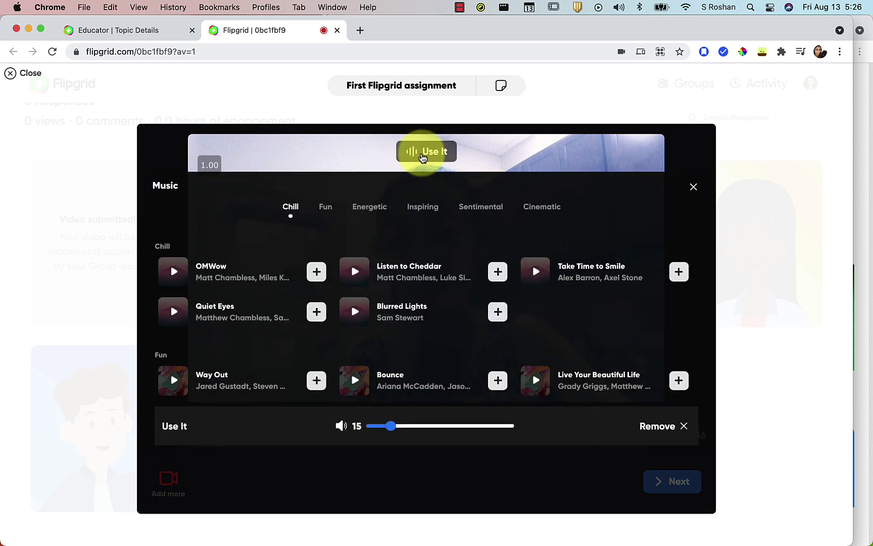
pyautogui.moveTo(392, 427)
pyautogui.mouseDown()
pyautogui.moveTo(433, 428)
pyautogui.moveTo(388, 425)
pyautogui.mouseUp()
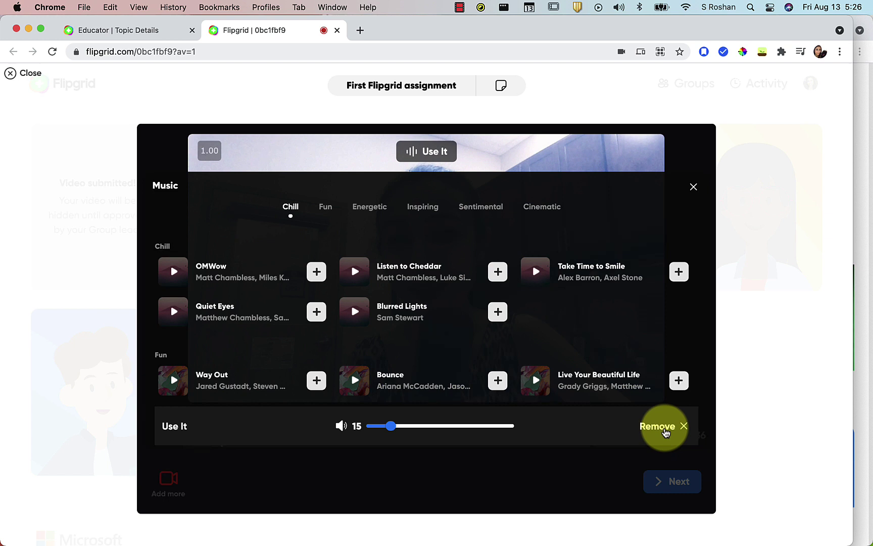
pyautogui.click(694, 187)
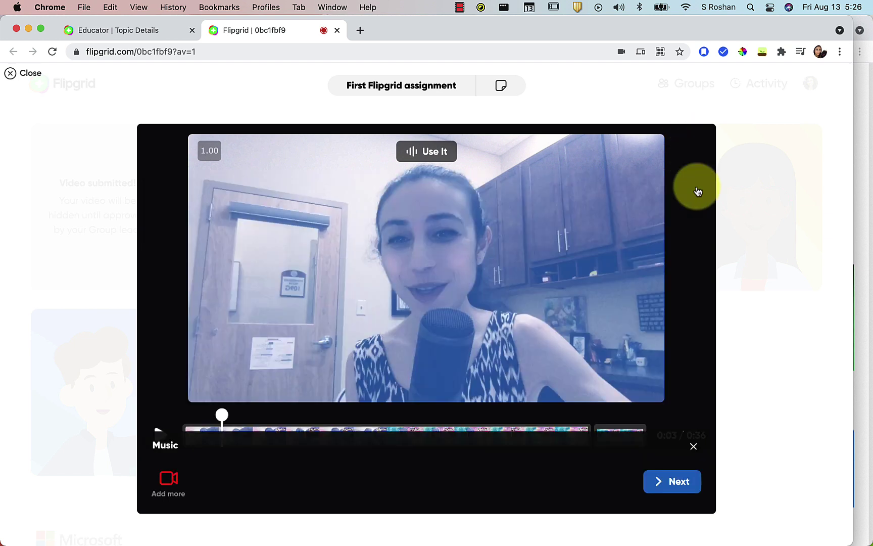
# Step: Proceed to the submission screen and choose the video frame at 0:06 as the cover image
pyautogui.click(676, 483)
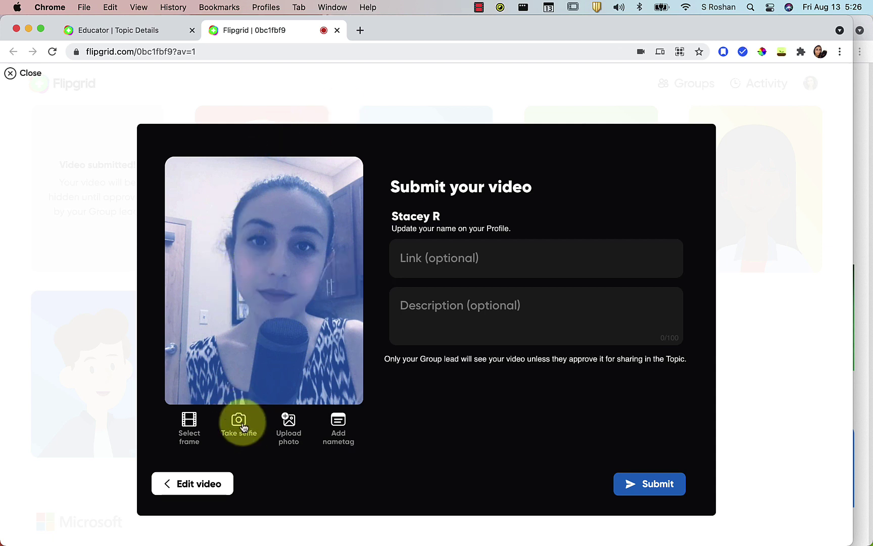
pyautogui.click(189, 420)
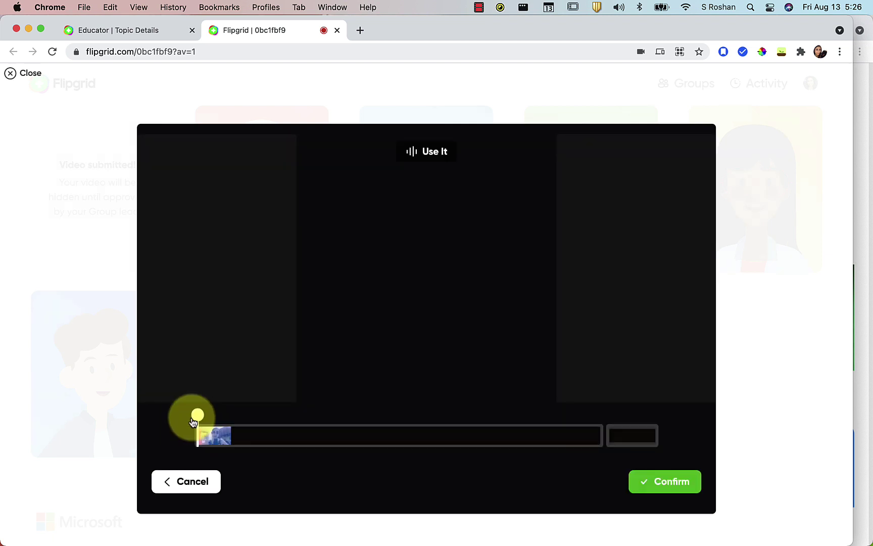
pyautogui.moveTo(230, 421); pyautogui.dragTo(270, 433)
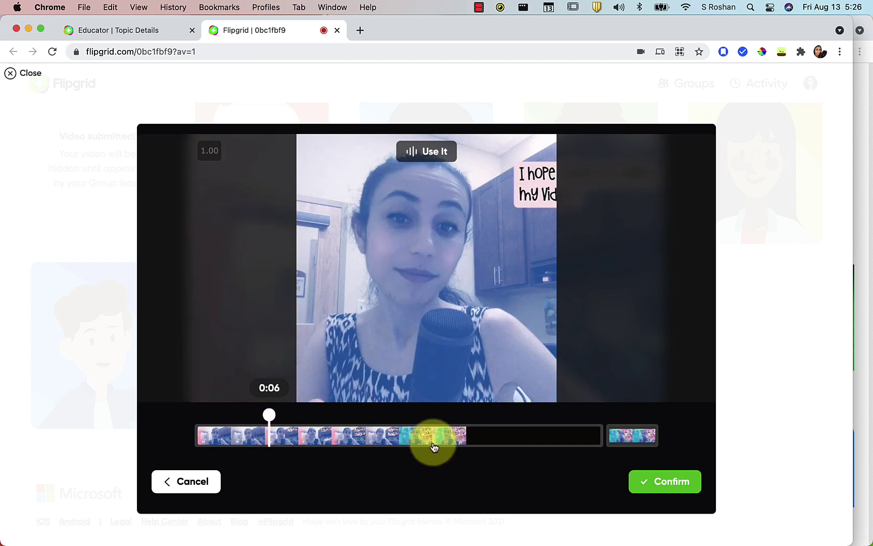
pyautogui.click(650, 476)
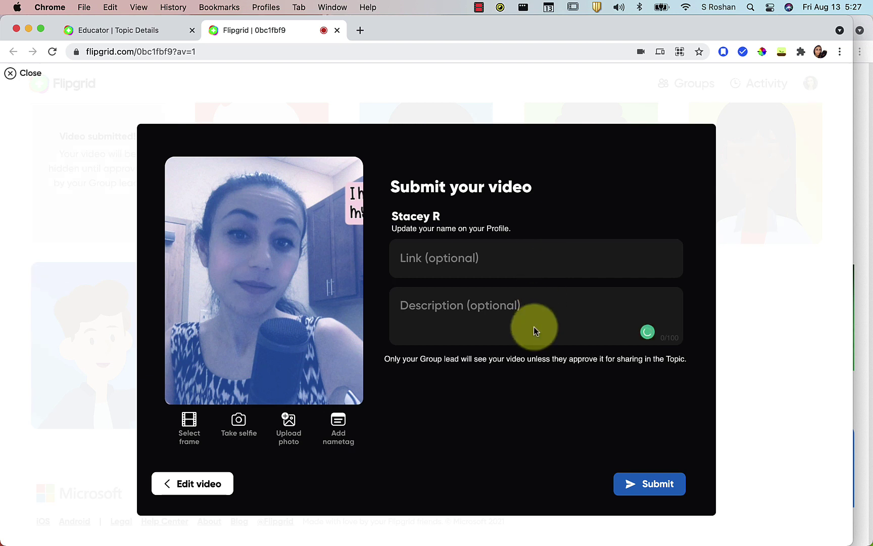
# Step: Submit the video response and return to the topic page to review its submission status
pyautogui.click(663, 485)
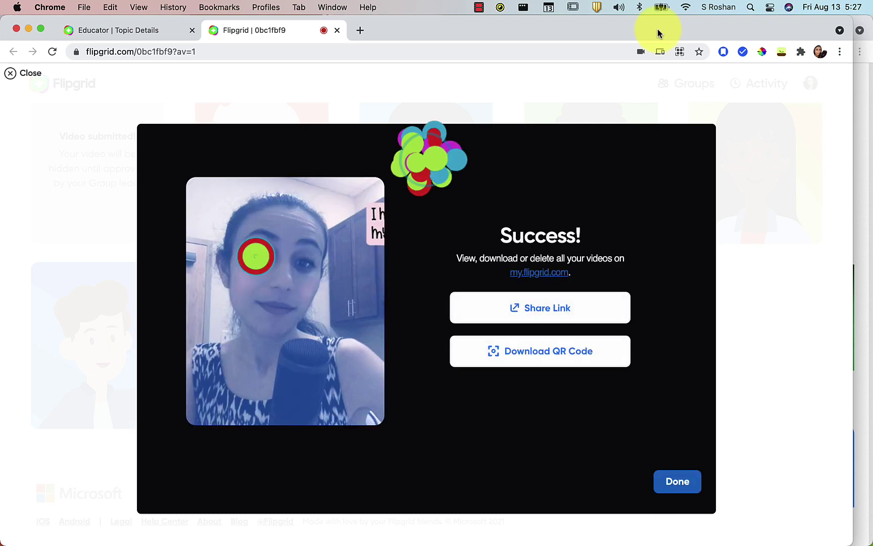
pyautogui.click(686, 483)
pyautogui.scroll(-1, 436, 345)
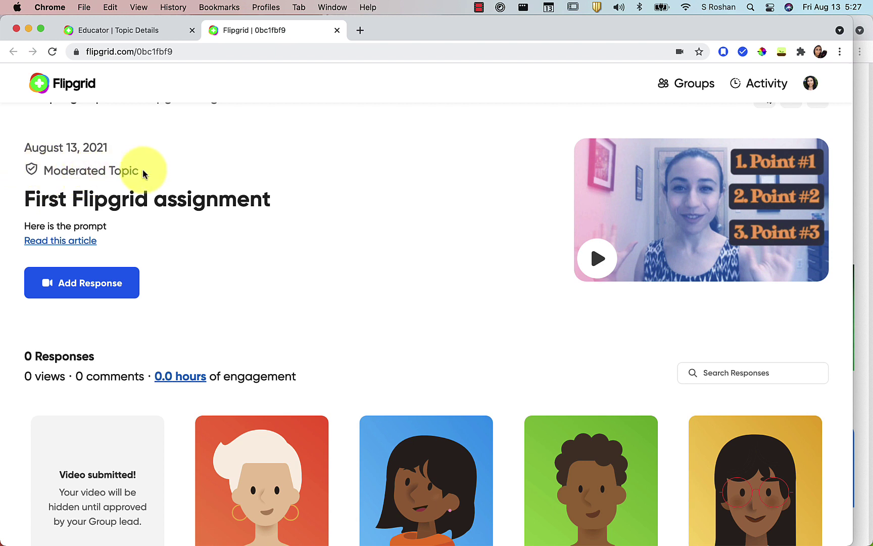
pyautogui.scroll(-3, 136, 291)
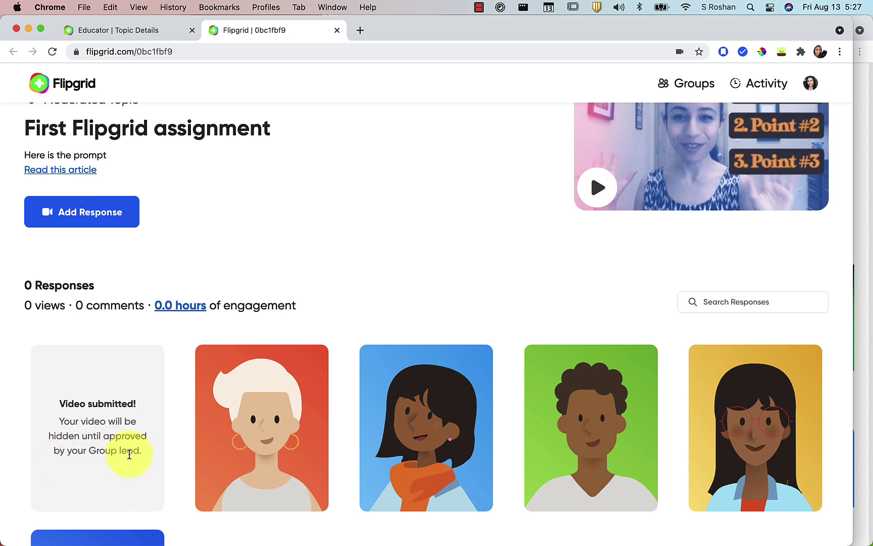
pyautogui.scroll(2, 130, 455)
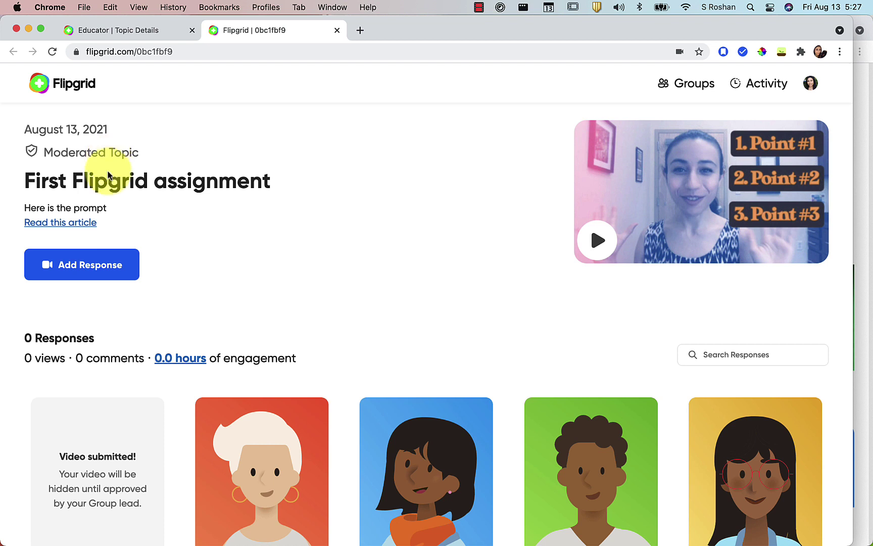
pyautogui.scroll(-2, 321, 490)
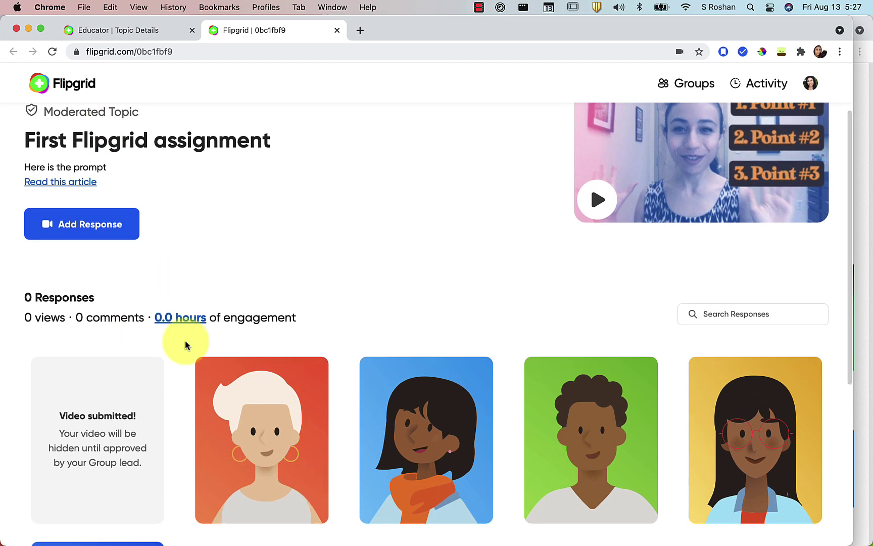
# Step: Open the most recently submitted response from the topic's response list
pyautogui.scroll(-1, 207, 328)
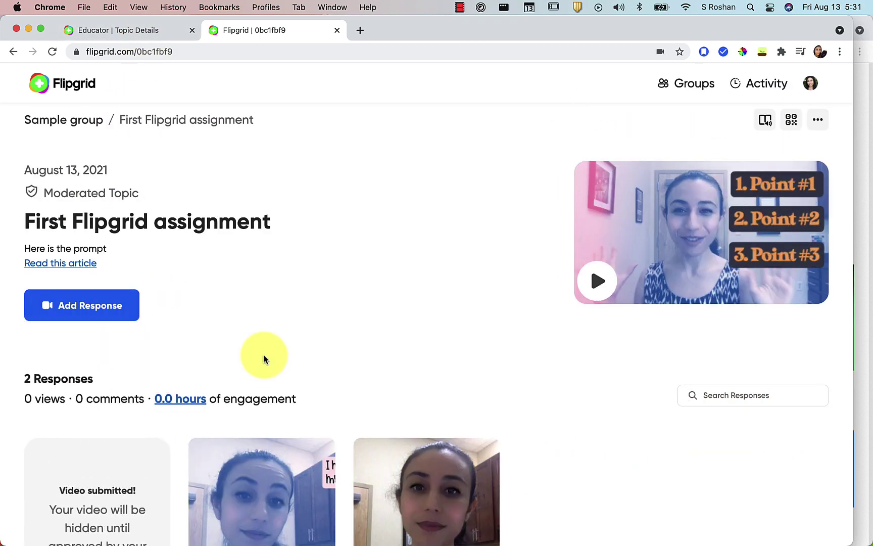
pyautogui.scroll(-4, 271, 358)
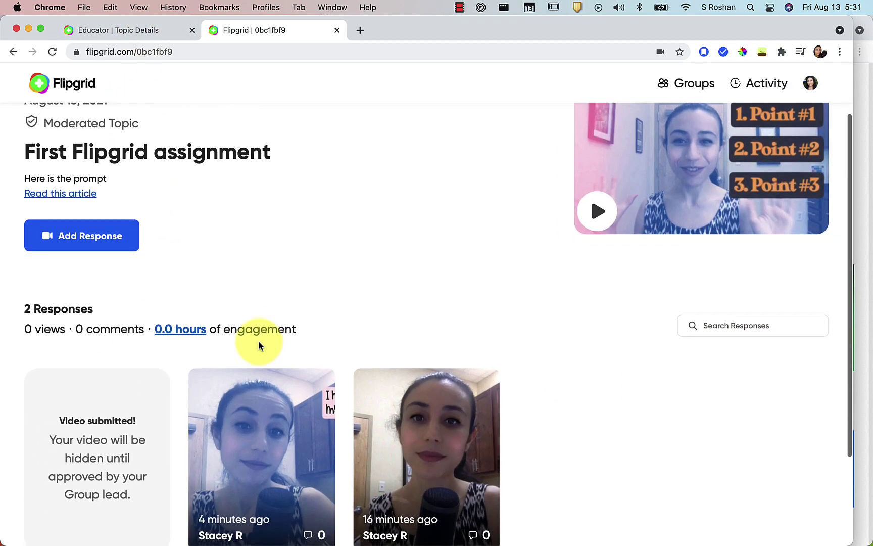
pyautogui.scroll(-1, 460, 310)
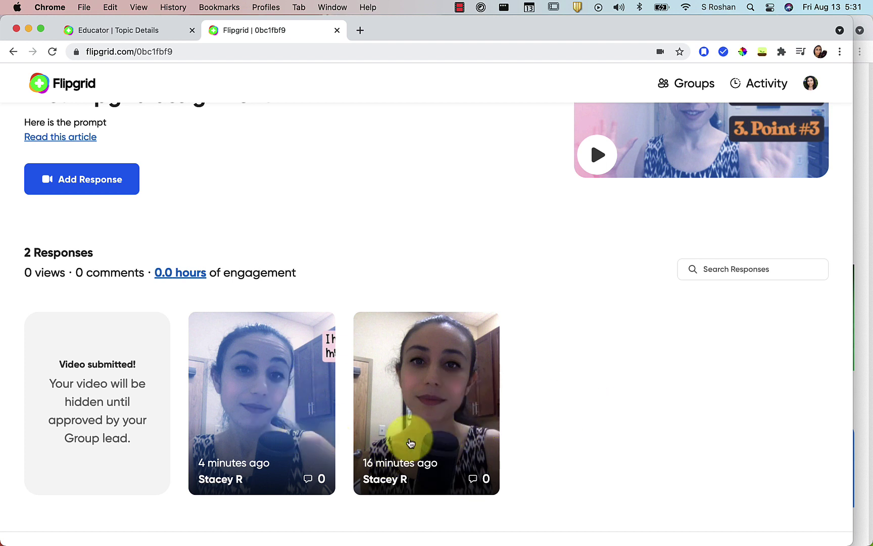
pyautogui.scroll(-2, 410, 434)
pyautogui.click(415, 304)
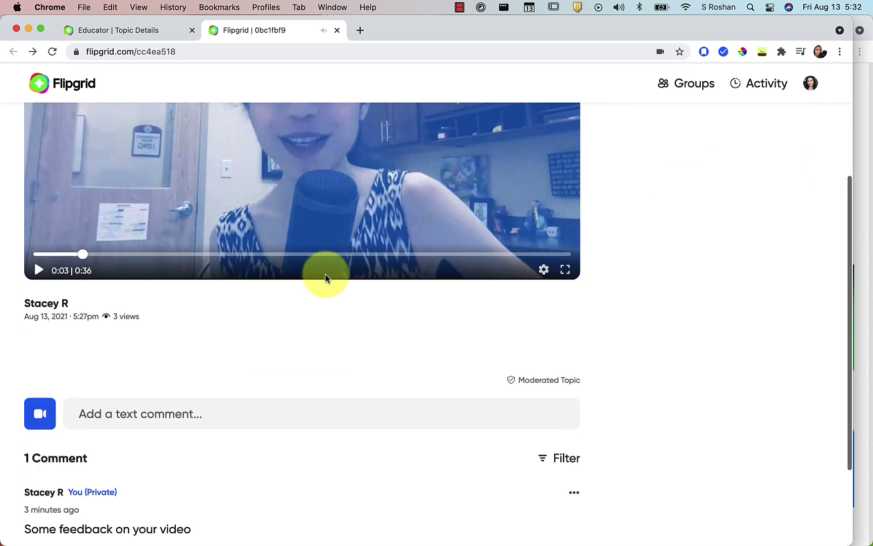
# Step: Examine the feedback comment and the text and video comment options beneath the response
pyautogui.scroll(-2, 325, 277)
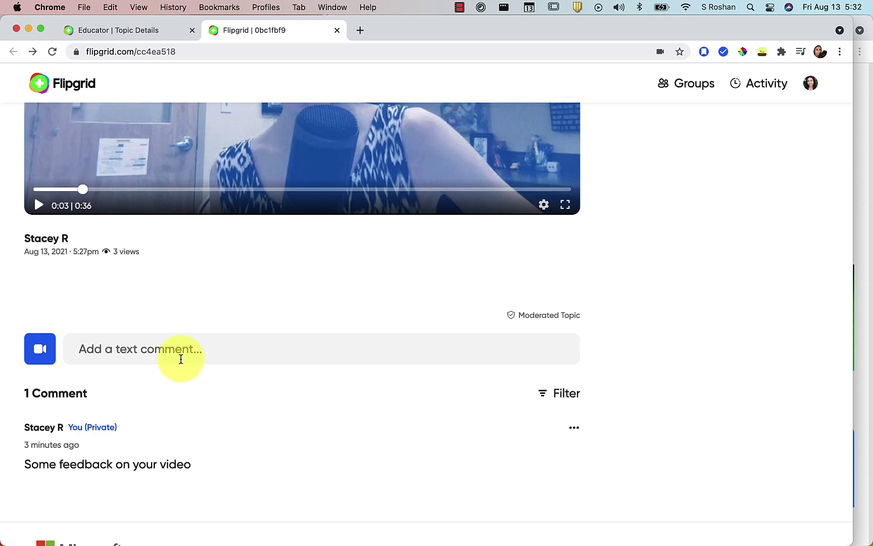
pyautogui.click(239, 351)
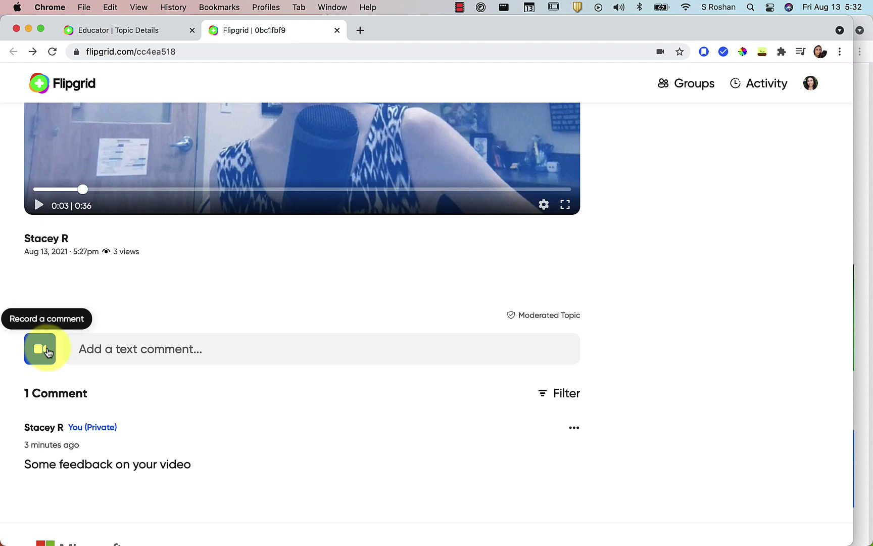
pyautogui.scroll(5, 43, 351)
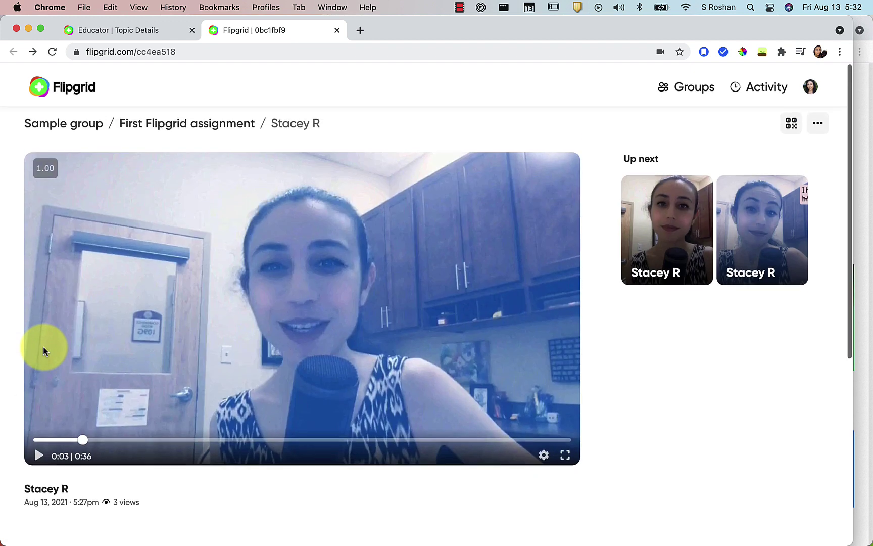